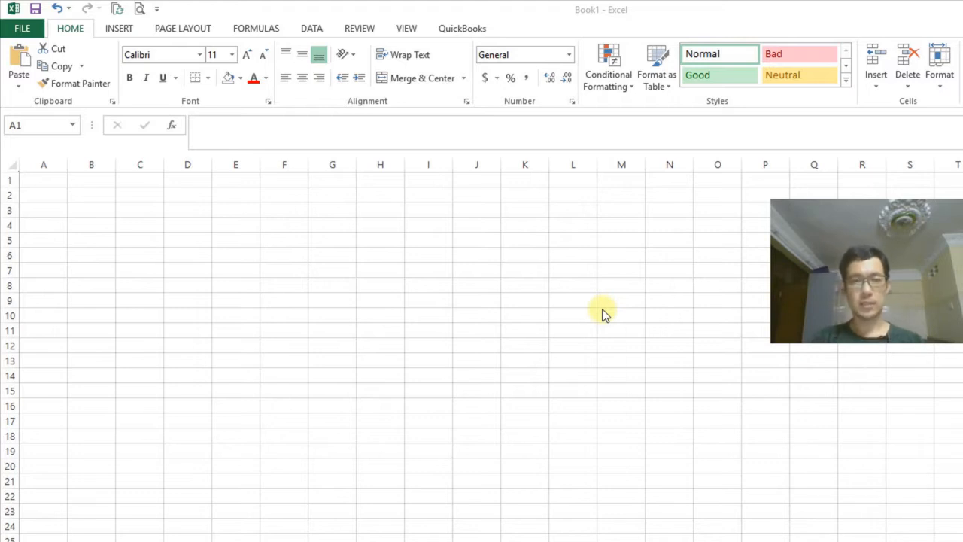
# Enter the province names Kampong Cham and Kampot in A1:A2 and widen column A to fit them
pyautogui.click(54, 179)
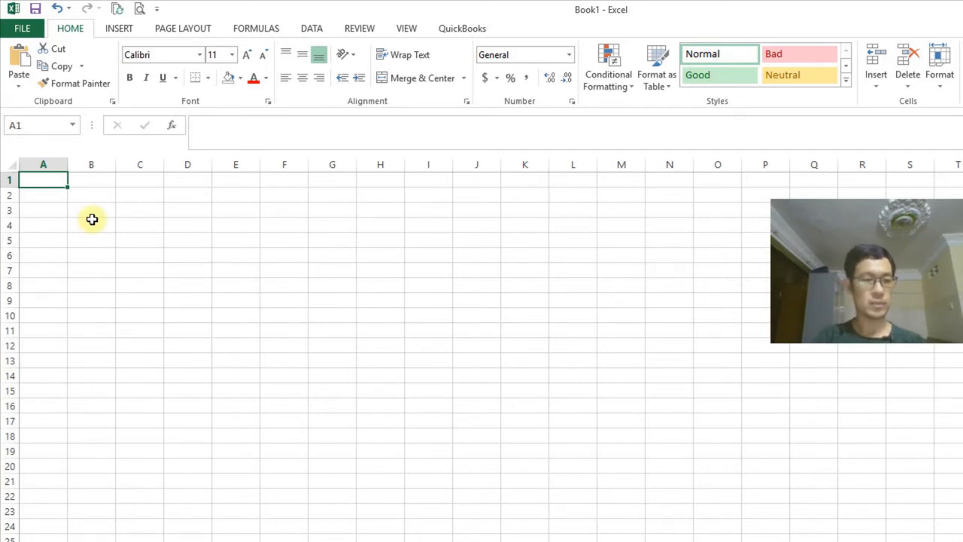
pyautogui.write('Kampong Cham')
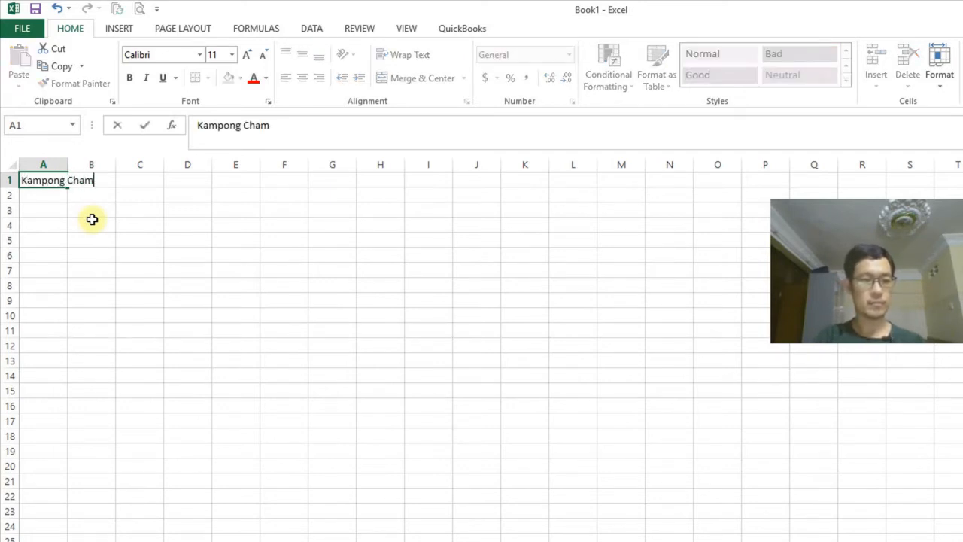
pyautogui.press('Return')
pyautogui.write('Kampot')
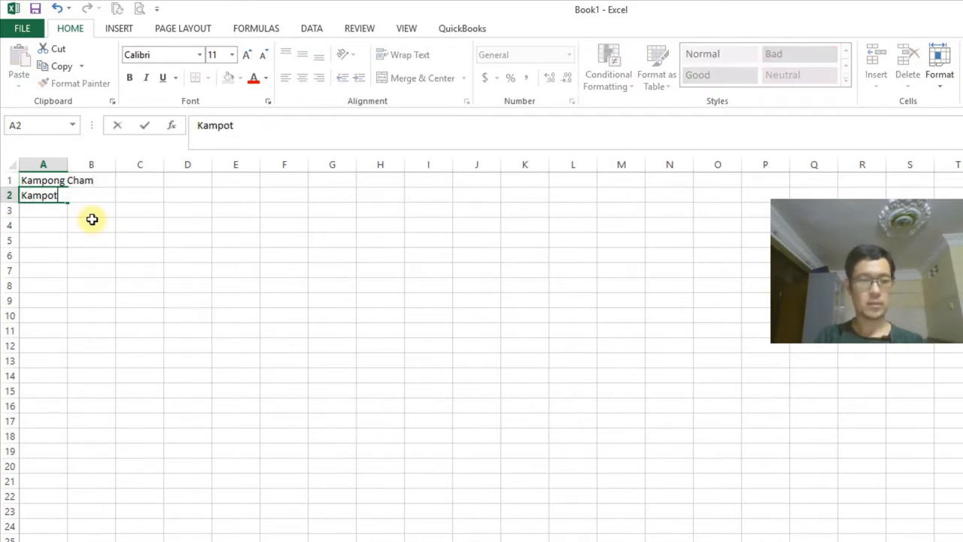
pyautogui.press('Return')
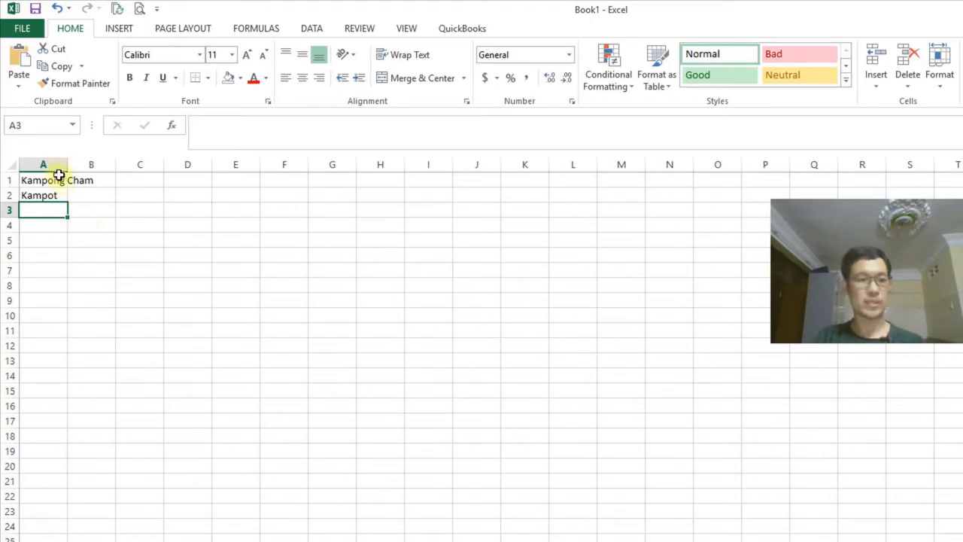
pyautogui.moveTo(68, 163); pyautogui.dragTo(110, 163)
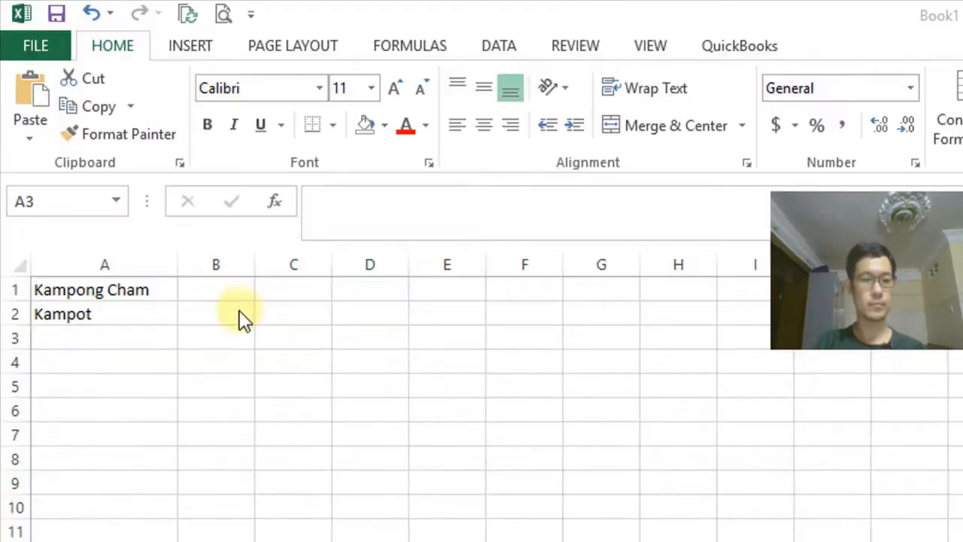
# Enter Kampong Cham in B1 as the first district of Kampong Cham province
pyautogui.click(139, 183)
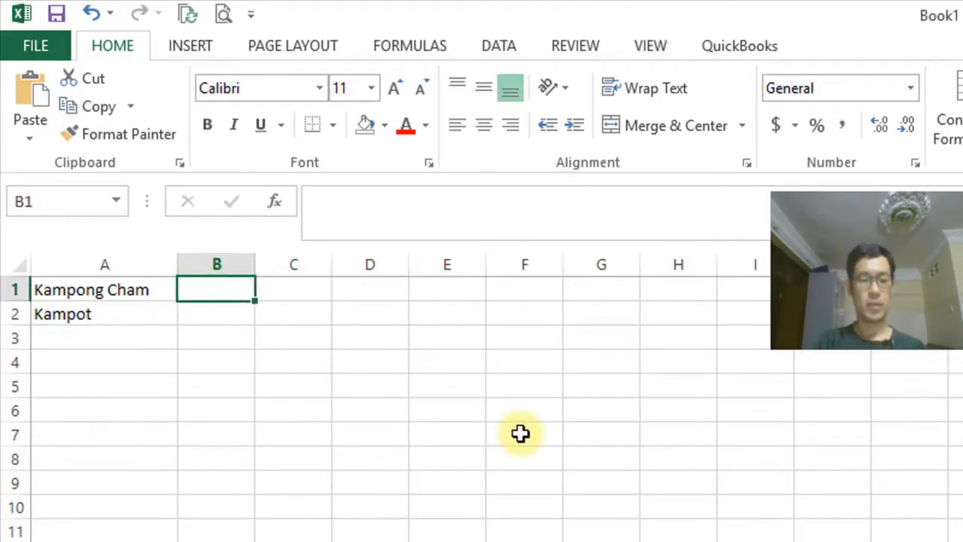
pyautogui.write('Kmpo')
pyautogui.press('BackSpace')
pyautogui.press('BackSpace')
pyautogui.write('a')
pyautogui.press('BackSpace')
pyautogui.press('BackSpace')
pyautogui.write('ampong Cham')
pyautogui.press('Return')
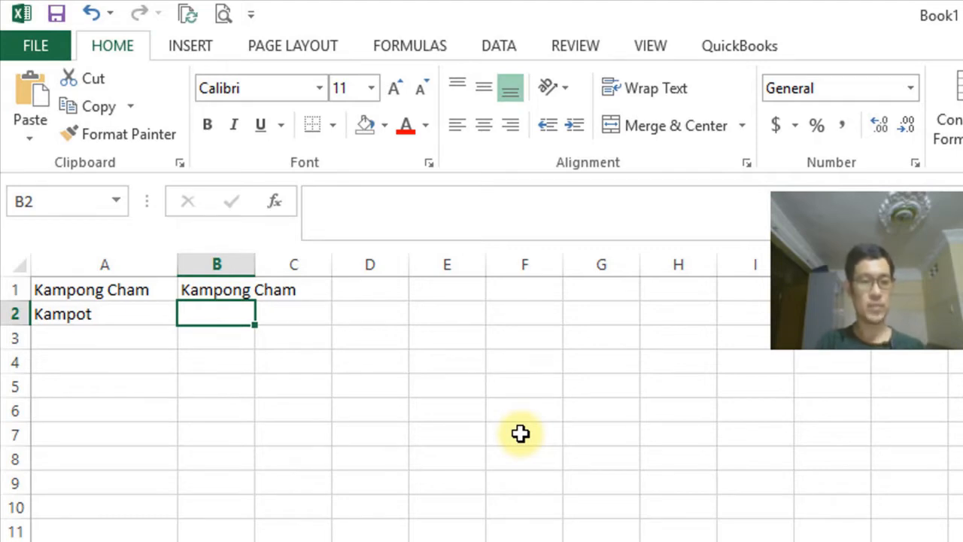
# Enter the districts Kampong Siem, Chamka Leu and Bateay in B2:B4 and widen column B to fit the names
pyautogui.write('Kampong Siem')
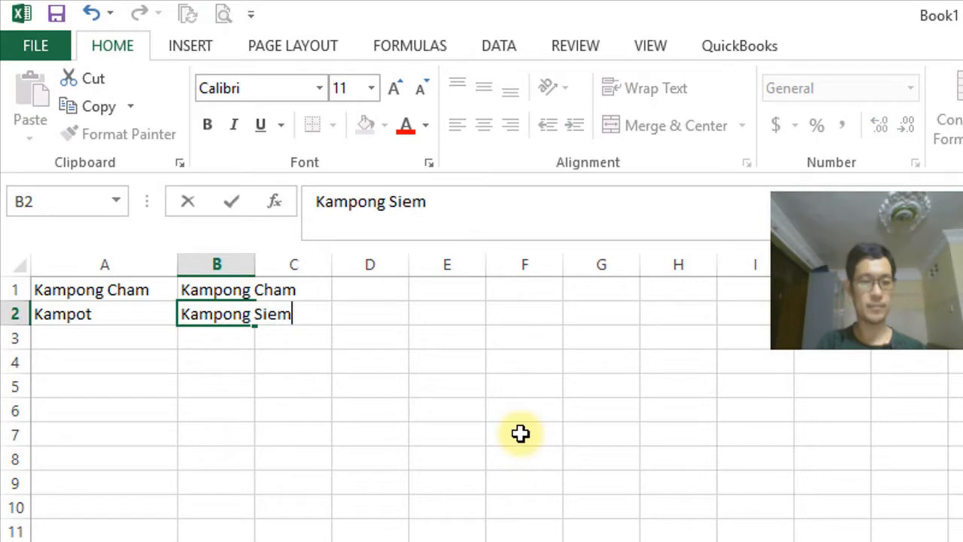
pyautogui.press('Return')
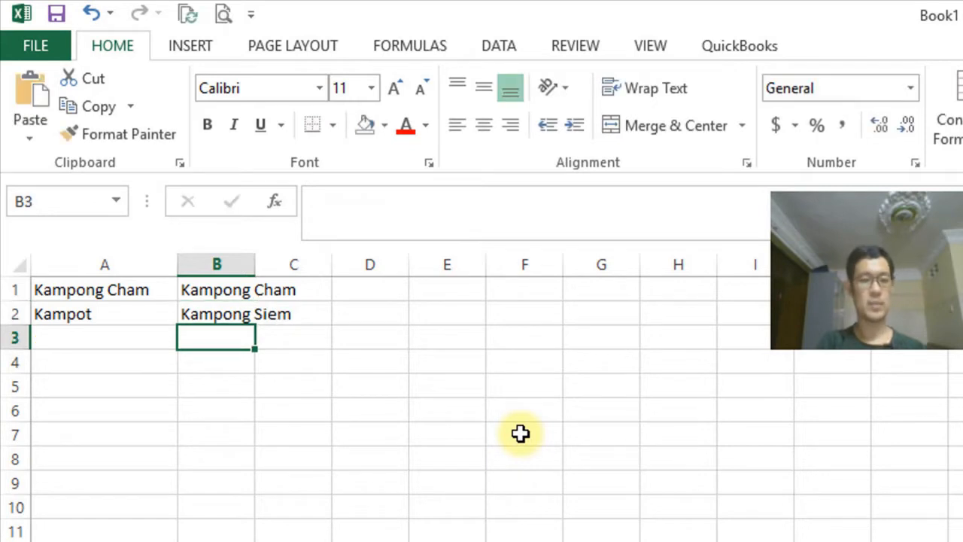
pyautogui.write('Chamka Leu')
pyautogui.press('Return')
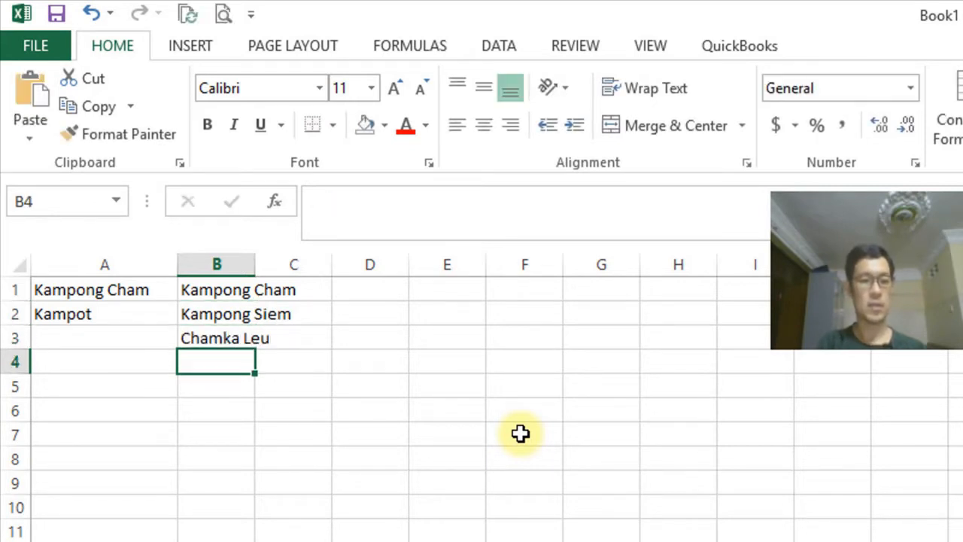
pyautogui.write('Bateay')
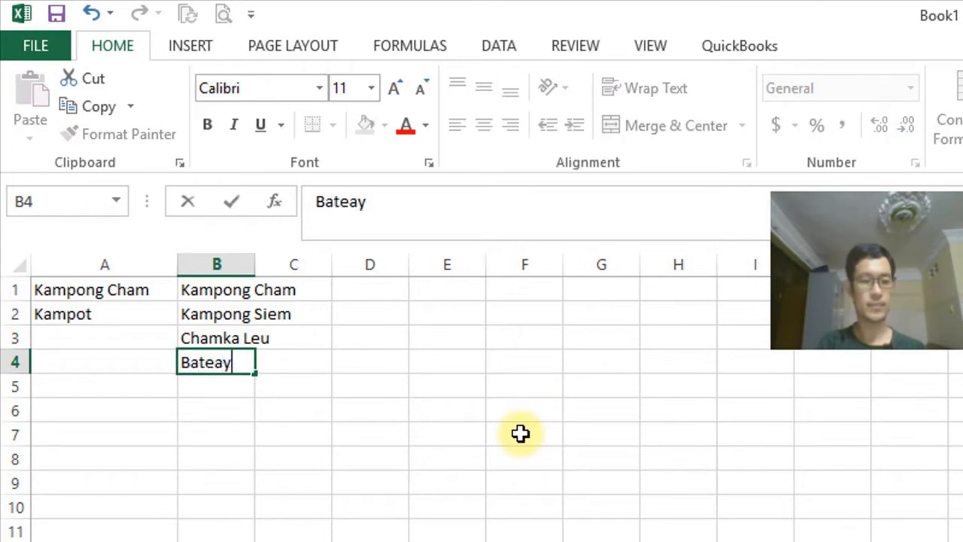
pyautogui.press('Return')
pyautogui.press('Up')
pyautogui.press('Up')
pyautogui.press('Up')
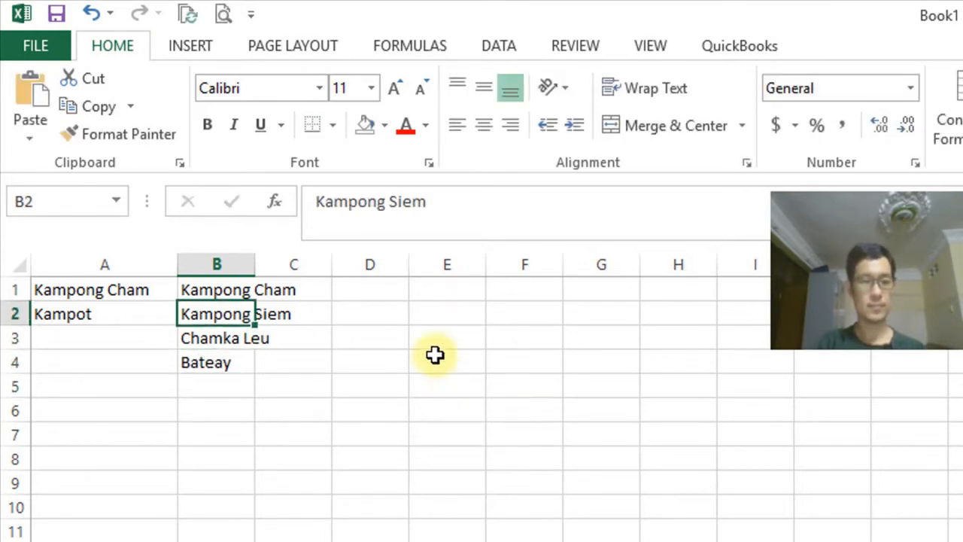
pyautogui.moveTo(258, 265); pyautogui.dragTo(319, 276)
# Start the Kampot district list by entering Kampot in C1 and Chhouk in C2
pyautogui.click(374, 295)
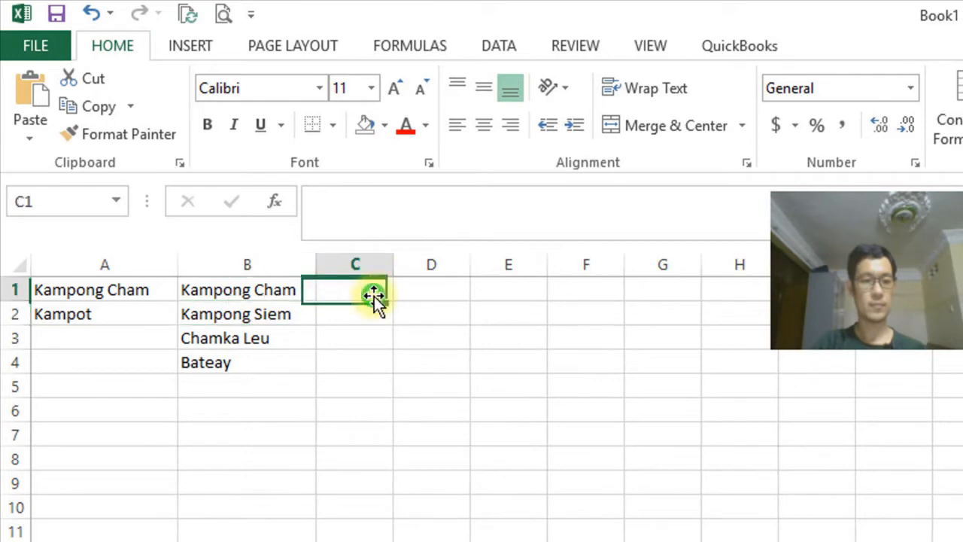
pyautogui.write('Kampt')
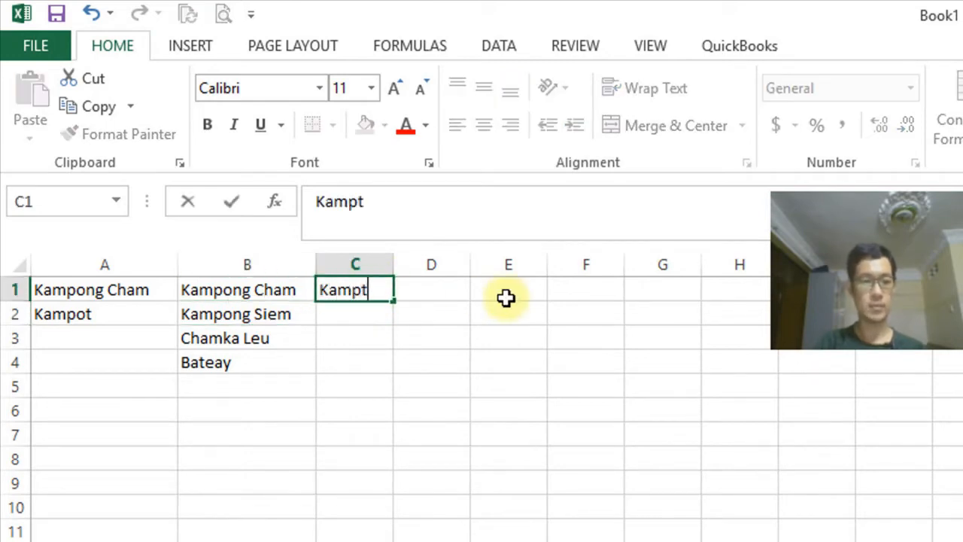
pyautogui.press('BackSpace')
pyautogui.write('ot')
pyautogui.press('Return')
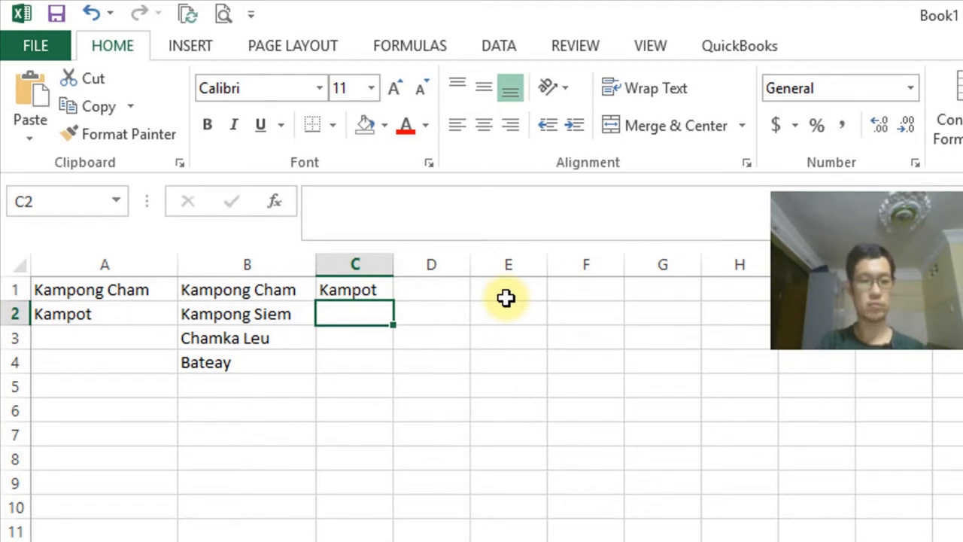
pyautogui.write('CH')
pyautogui.press('BackSpace')
pyautogui.write('hho')
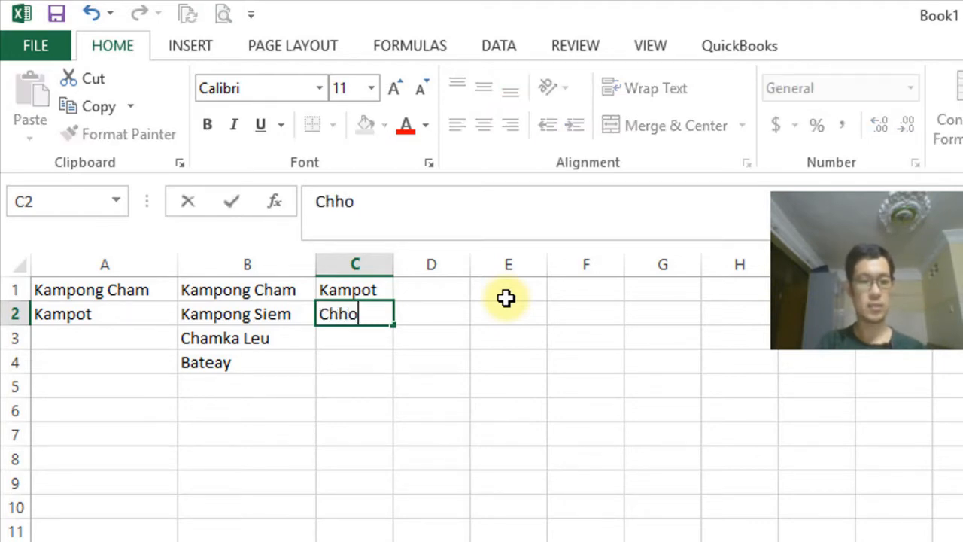
pyautogui.write('uk')
pyautogui.press('Return')
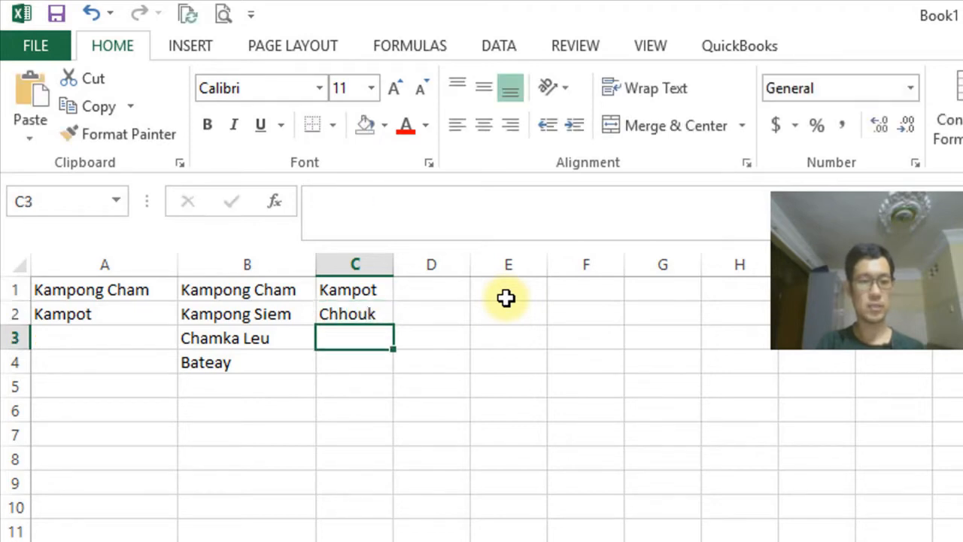
# Add the districts Kampong Trach in C3 and Teuk Chhou in C4
pyautogui.write('Kampong')
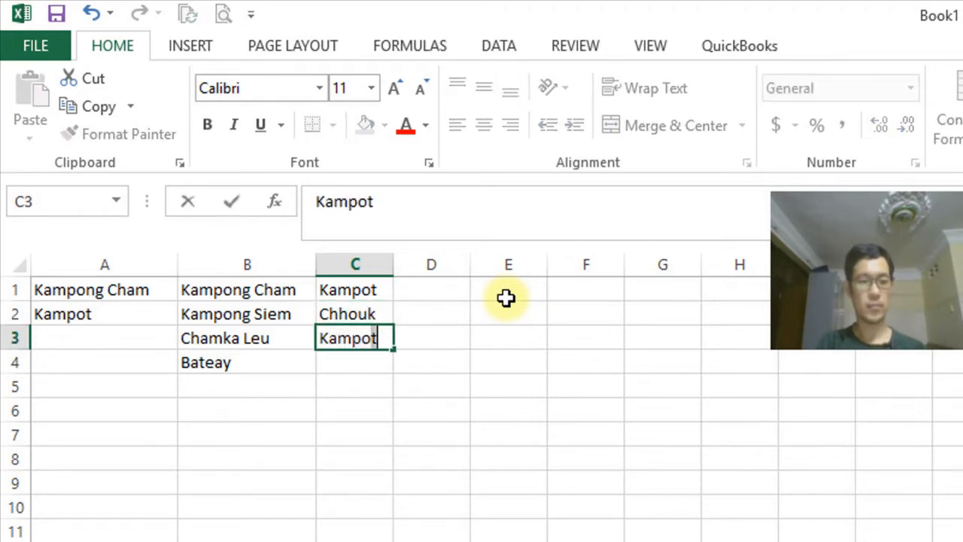
pyautogui.write(' Trach')
pyautogui.press('Return')
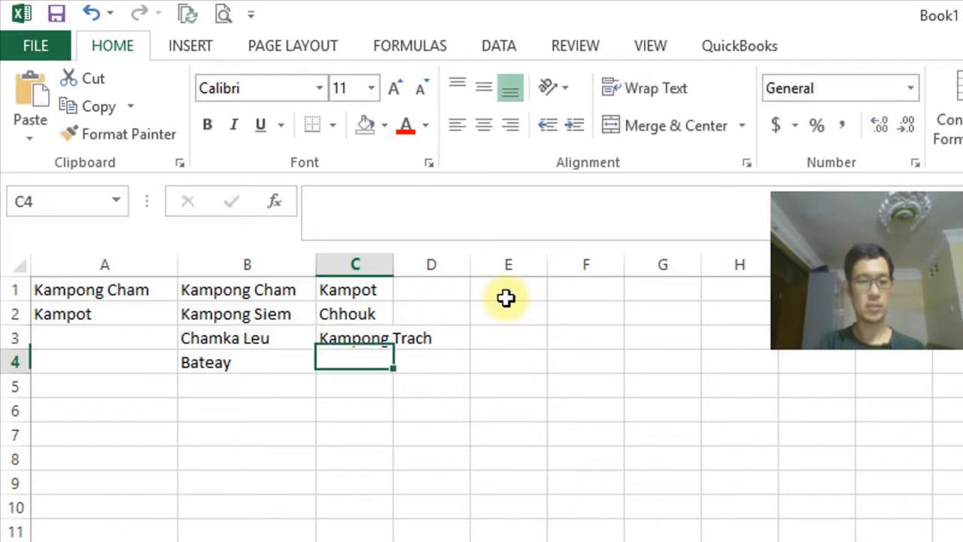
pyautogui.write('Teuk C')
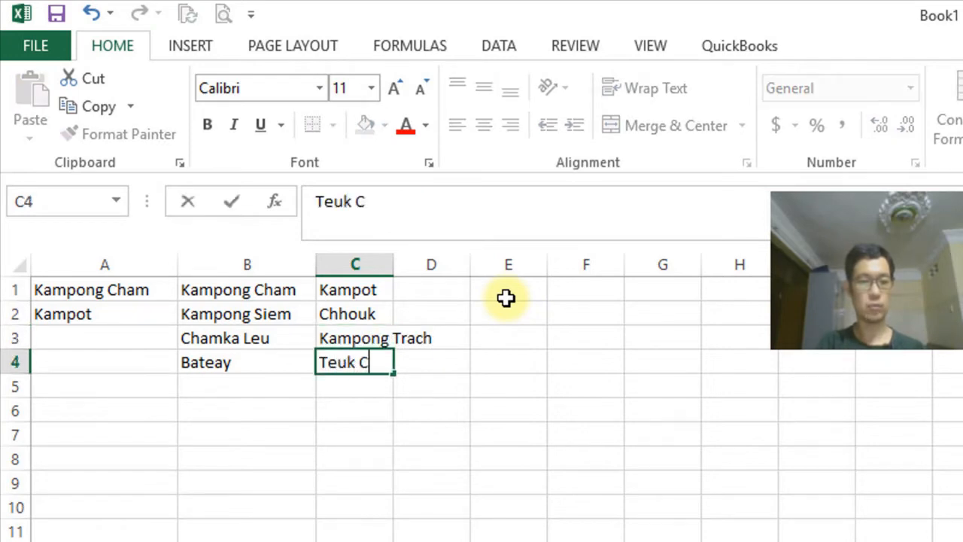
pyautogui.write('hhuo')
pyautogui.press('BackSpace')
pyautogui.press('BackSpace')
pyautogui.write('ou')
pyautogui.hotkey('ctrl', 'Return')
pyautogui.press('Return')
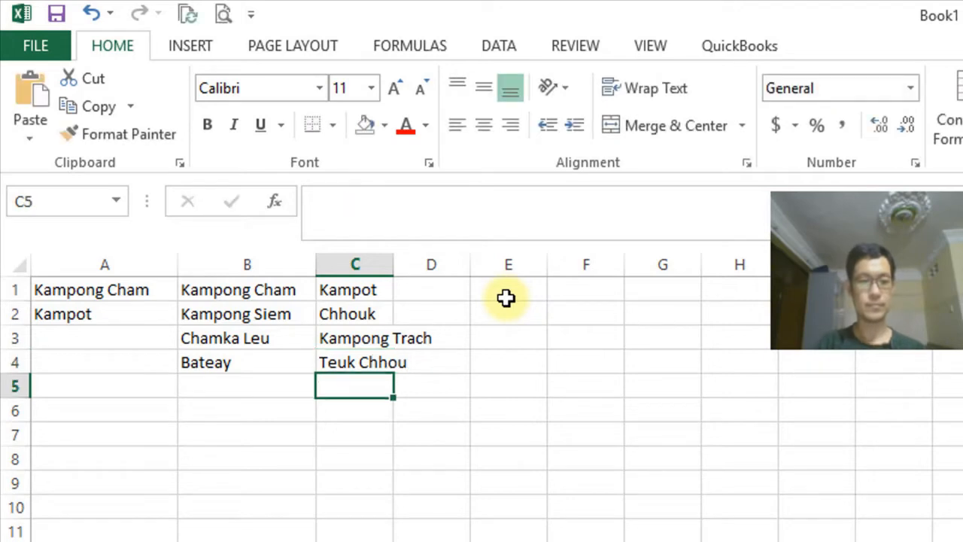
# Enter the labels Province in E1 and District in E2
pyautogui.click(505, 294)
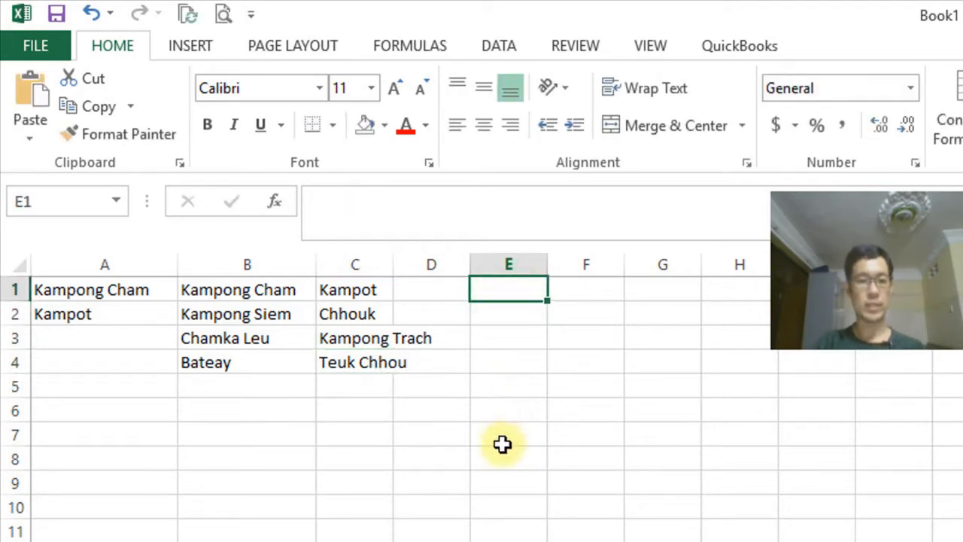
pyautogui.write('Pro')
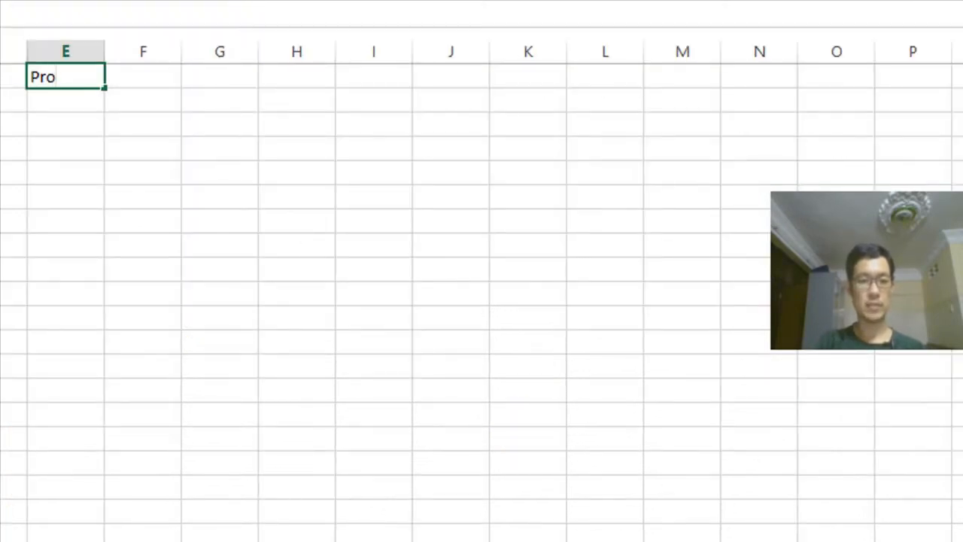
pyautogui.write('vince')
pyautogui.press('Return')
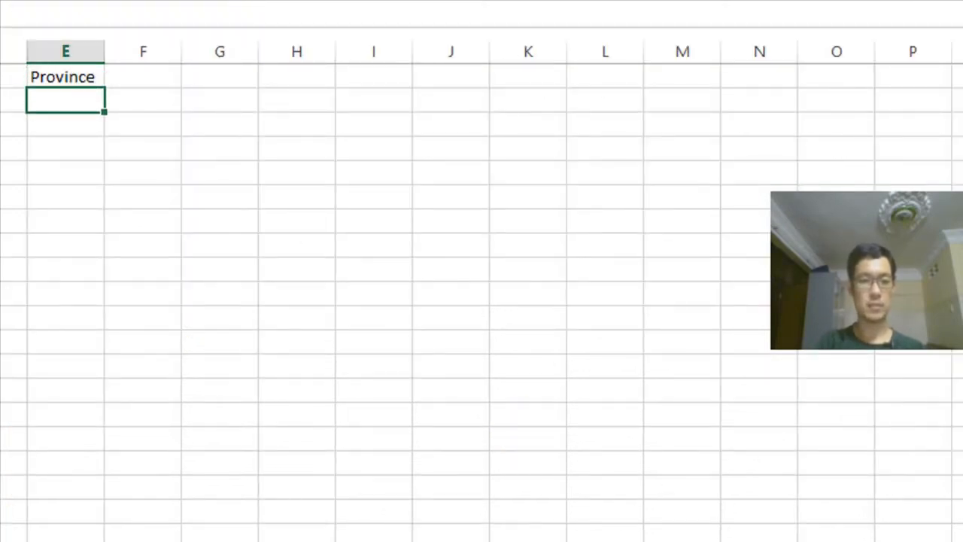
pyautogui.click(118, 79)
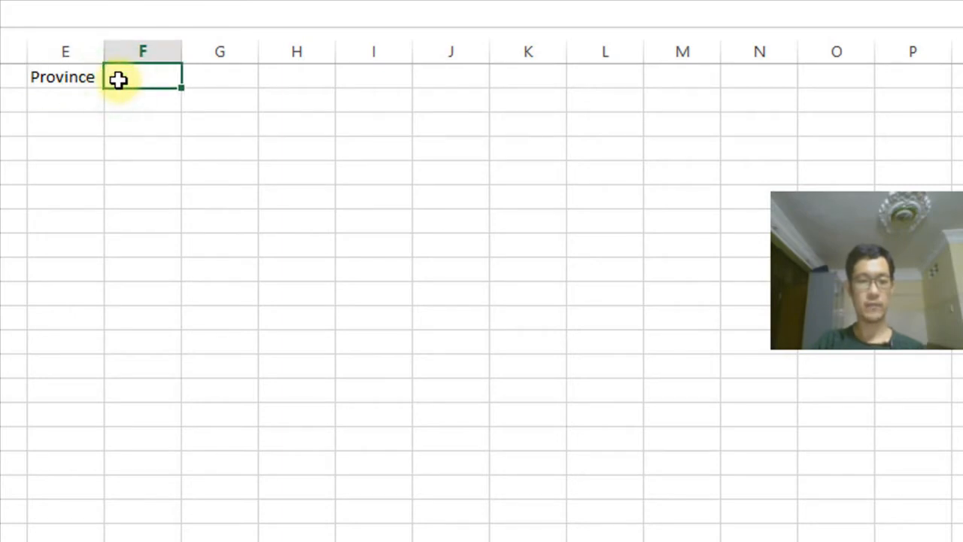
pyautogui.click(69, 97)
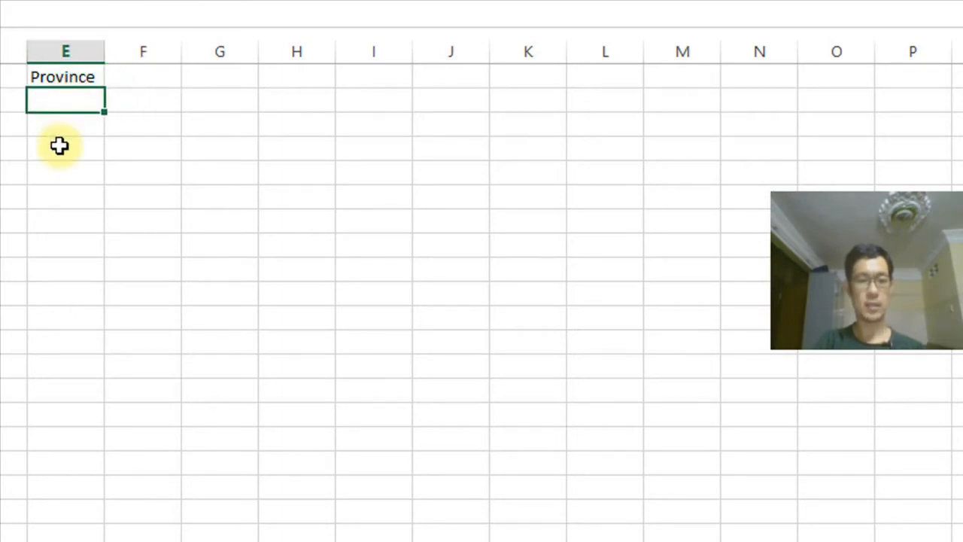
pyautogui.write('District')
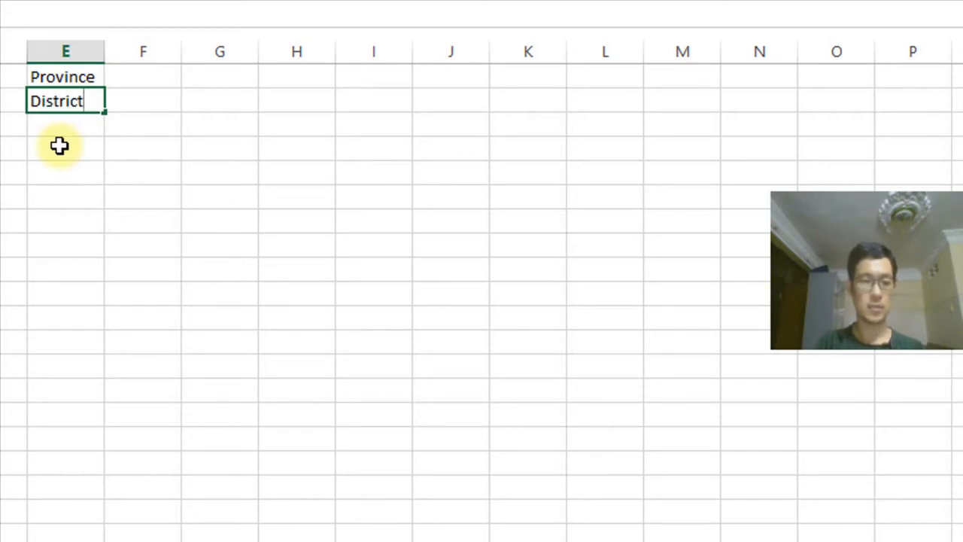
pyautogui.press('Tab')
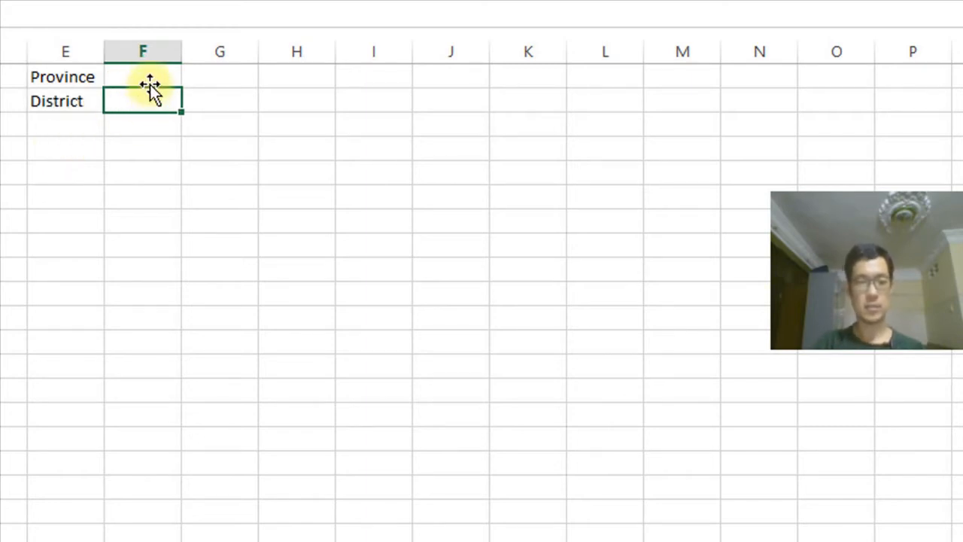
# Widen column F to nearly three times its width for the province and district entries
pyautogui.click(68, 77)
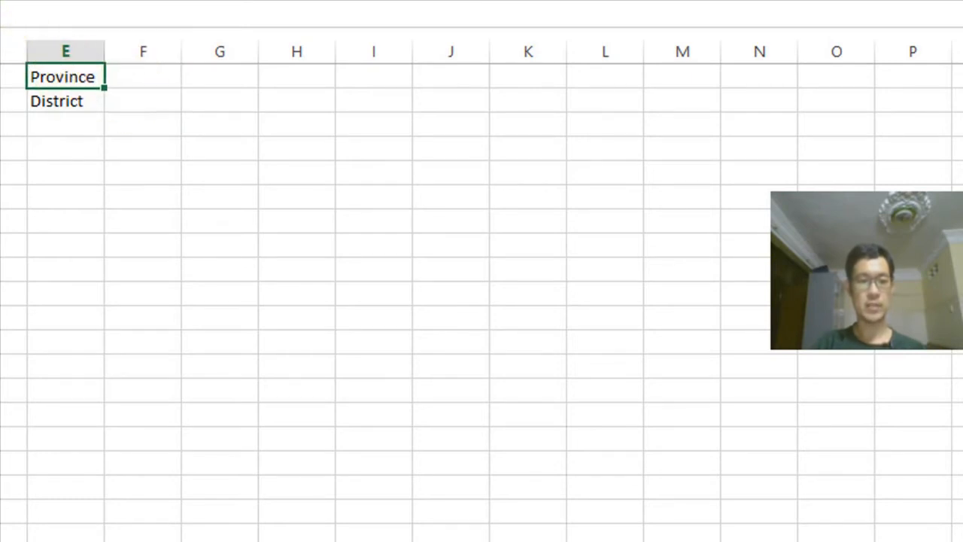
pyautogui.click(142, 77)
pyautogui.moveTo(181, 51); pyautogui.dragTo(313, 53)
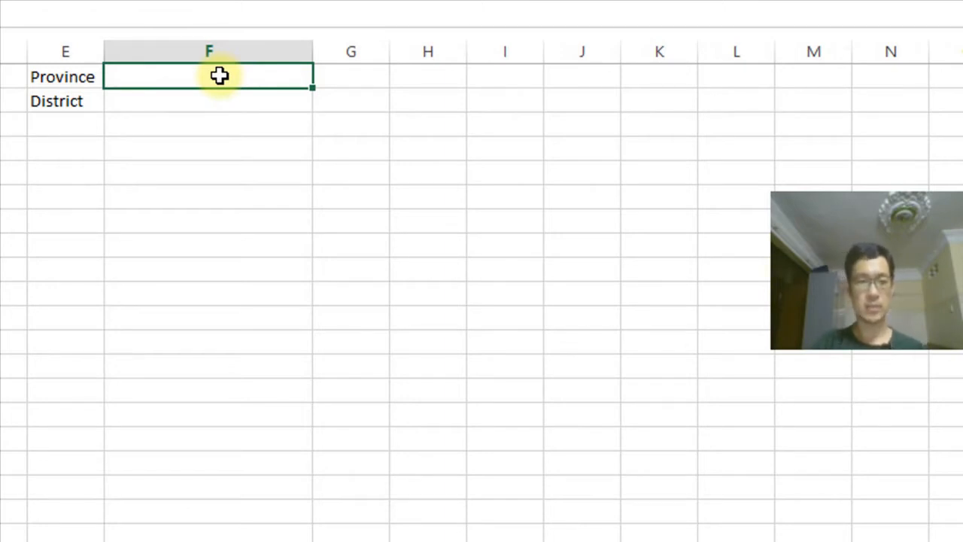
pyautogui.click(222, 100)
pyautogui.click(236, 74)
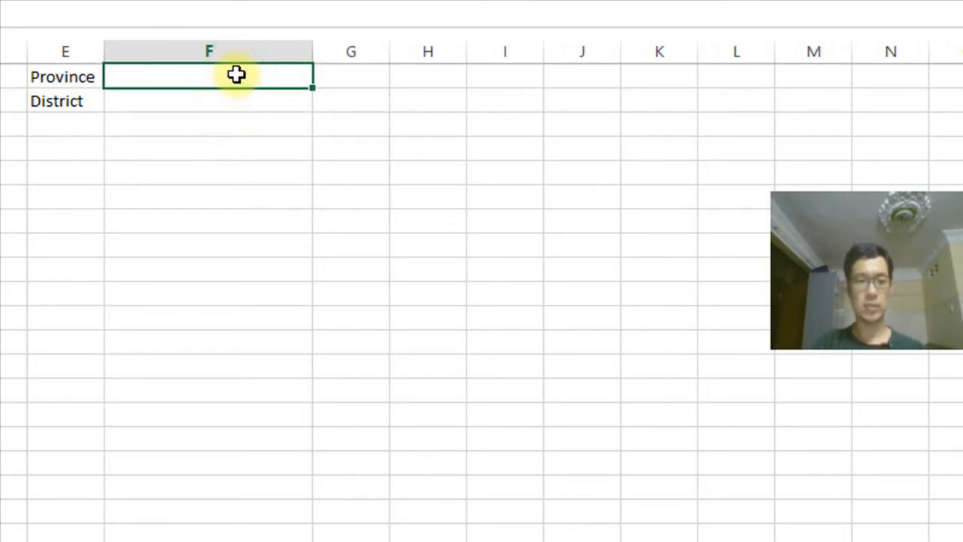
pyautogui.click(189, 103)
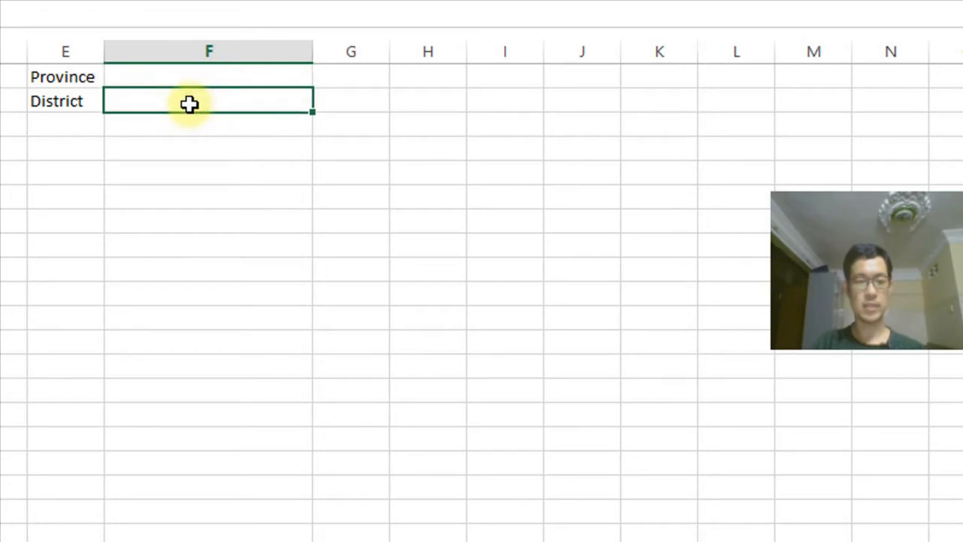
# Enter Kampong Cham in F1 next to the Province label and reselect that cell
pyautogui.click(194, 77)
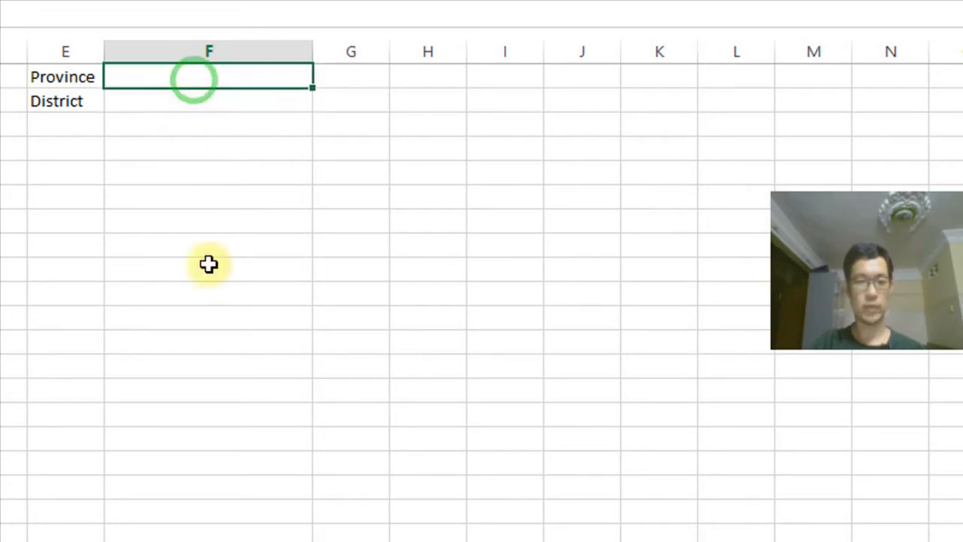
pyautogui.write('Kampong')
pyautogui.press('BackSpace')
pyautogui.press('BackSpace')
pyautogui.write('ong Cham')
pyautogui.press('Return')
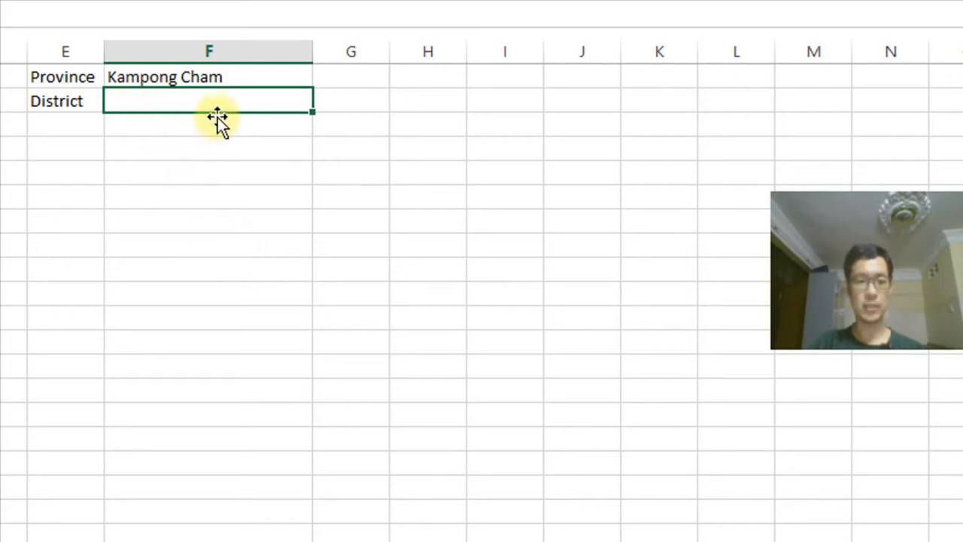
pyautogui.click(208, 75)
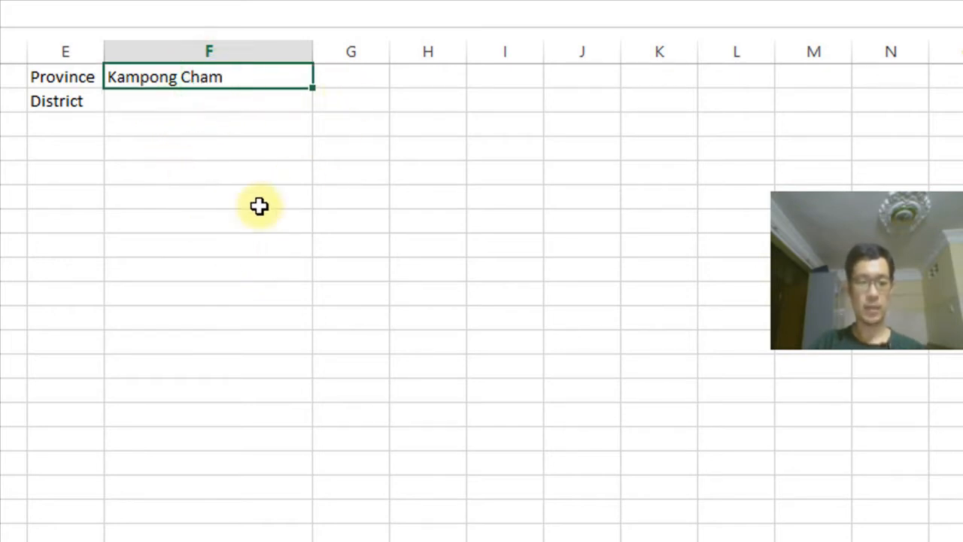
# Replace the province in F1 with Kampot
pyautogui.write('Kampot')
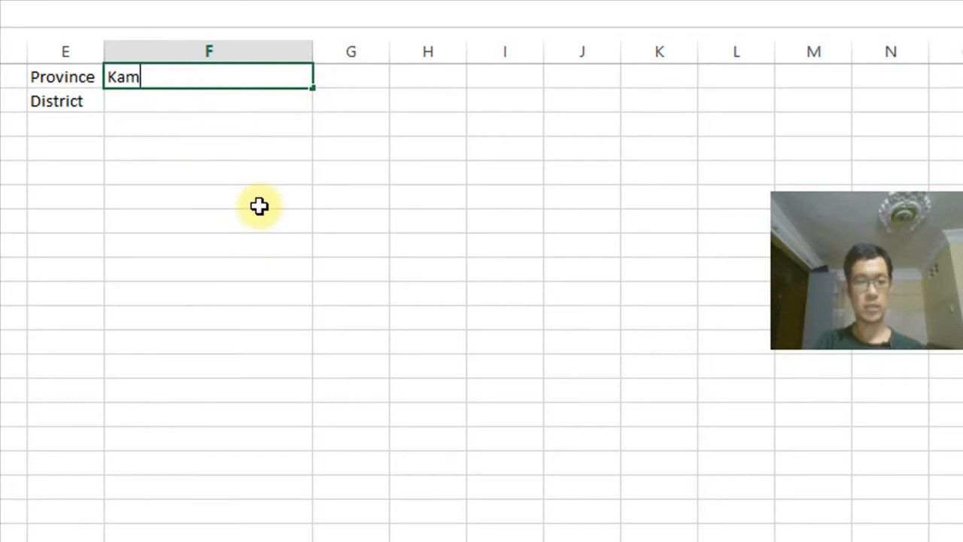
pyautogui.press('Return')
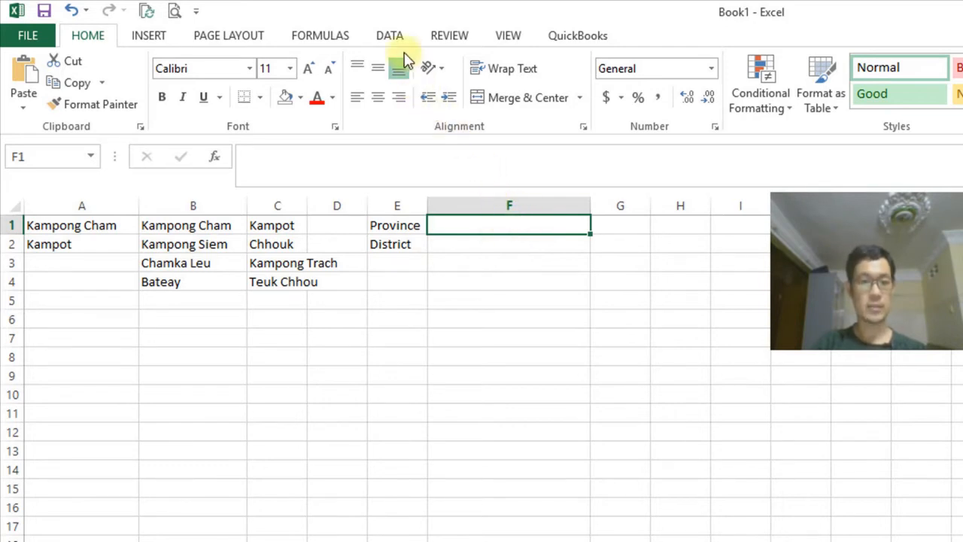
# Create a data validation rule for F1 that allows values from a list
pyautogui.click(389, 38)
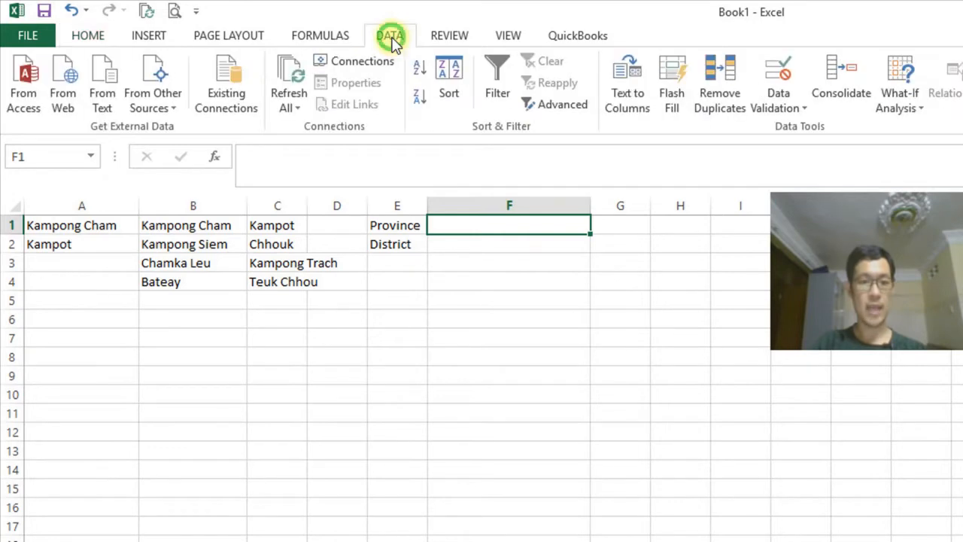
pyautogui.click(779, 75)
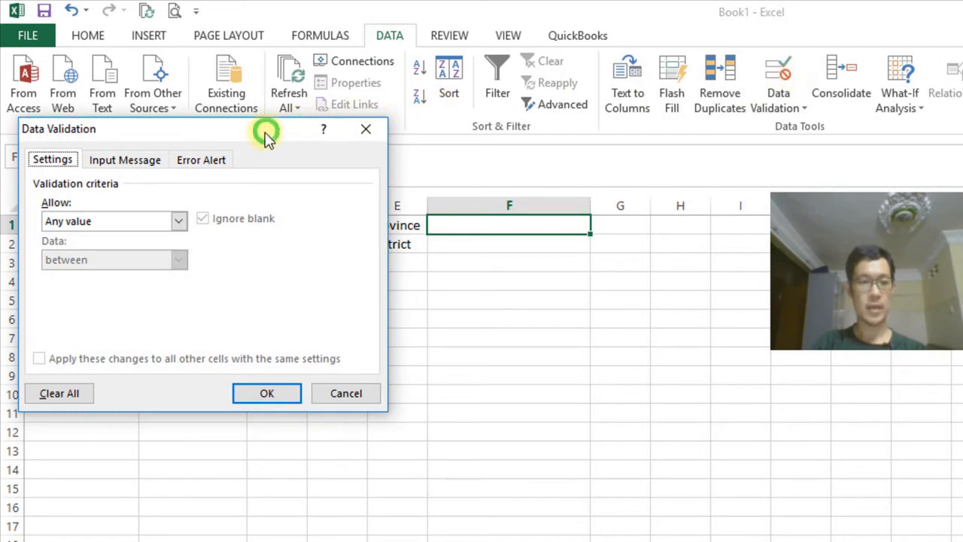
pyautogui.moveTo(267, 135); pyautogui.dragTo(563, 100)
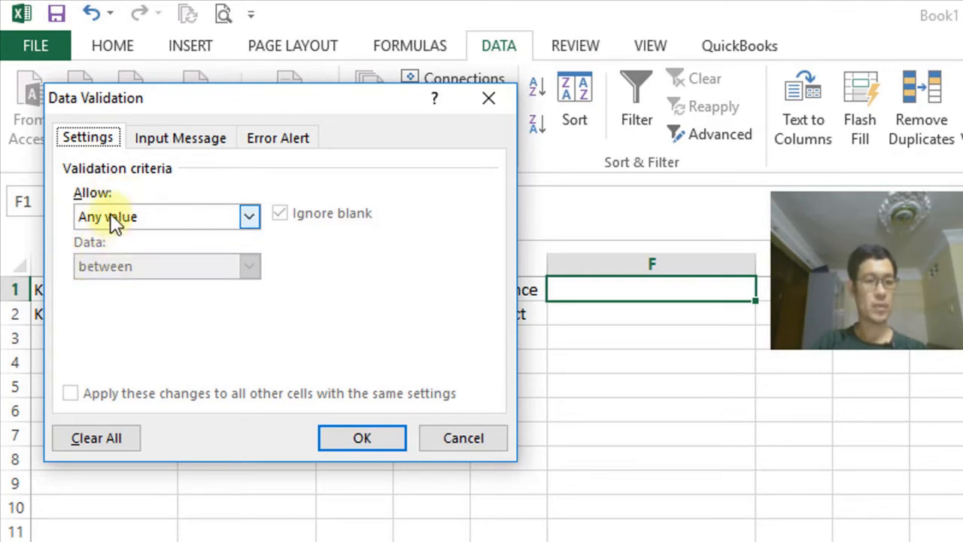
pyautogui.click(249, 217)
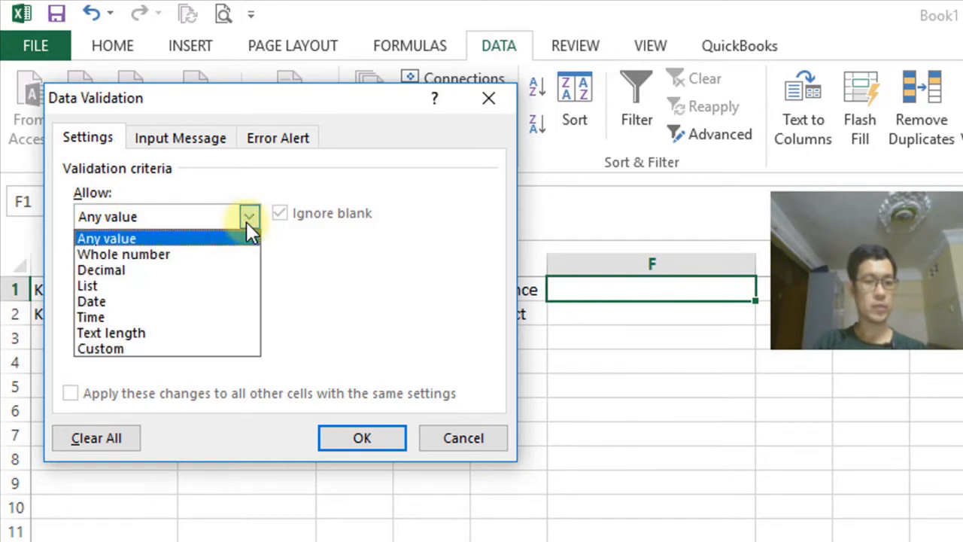
pyautogui.click(238, 288)
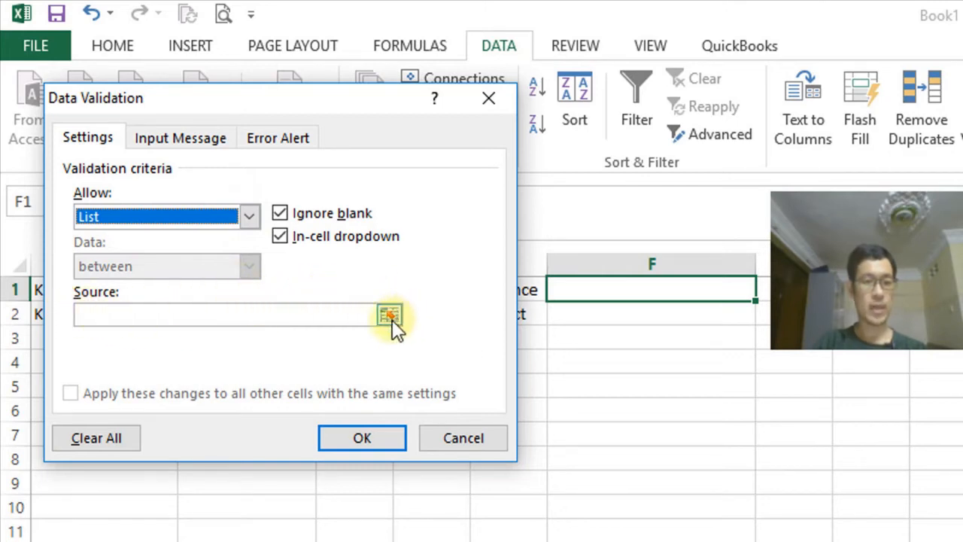
# Set the validation list's source to Kampong Cham,Kampot and apply the rule
pyautogui.click(123, 315)
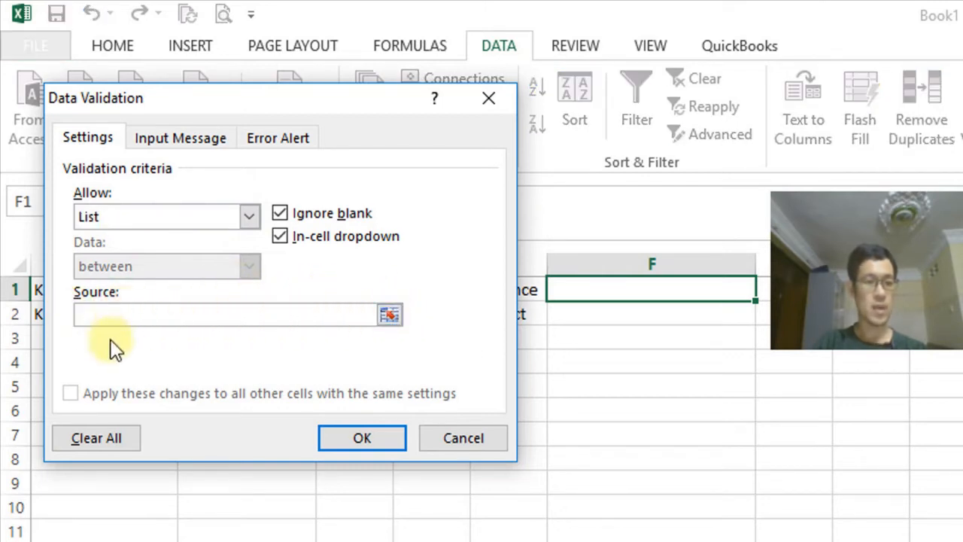
pyautogui.write('Kamp')
pyautogui.write('ong ')
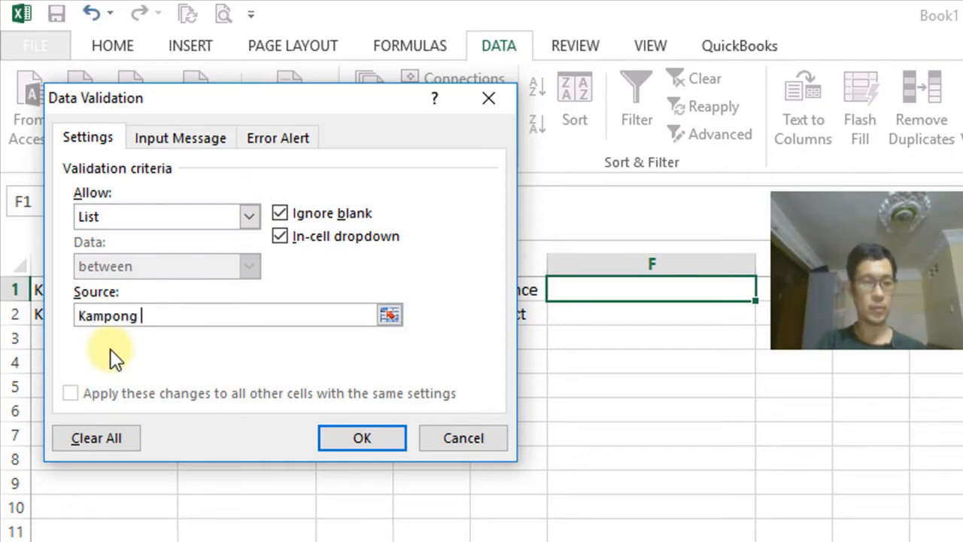
pyautogui.write('Cham,Kampot')
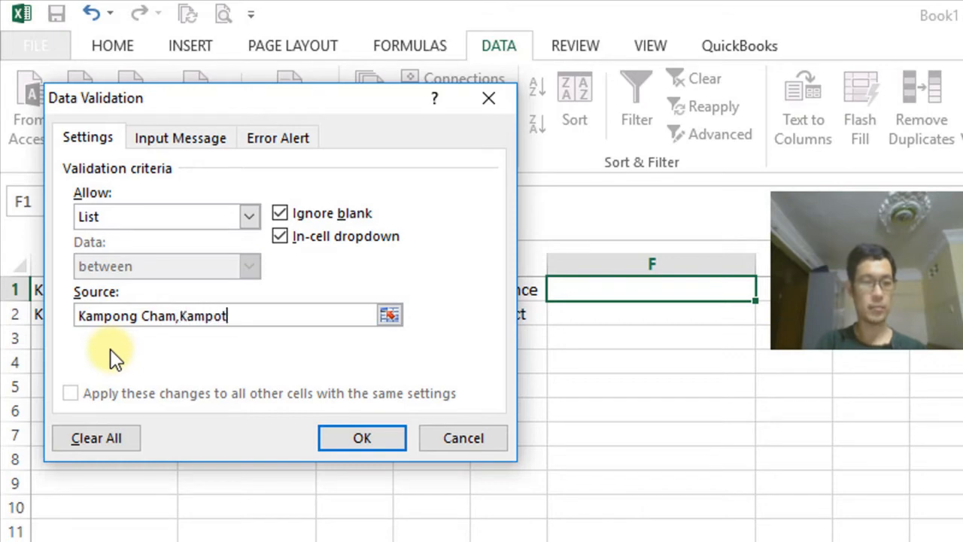
pyautogui.click(367, 441)
# Choose Kampong Cham from the dropdown in F1 and select the district cell F2
pyautogui.click(604, 290)
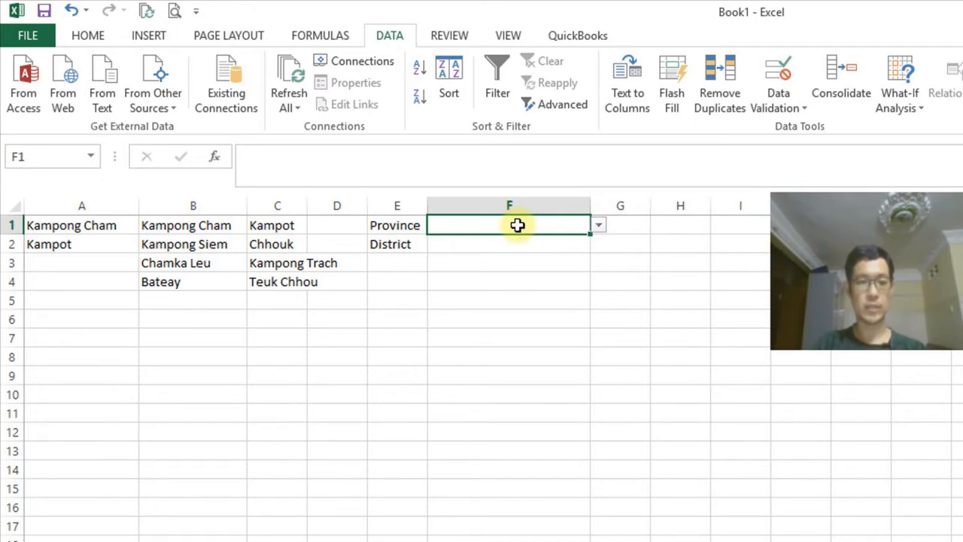
pyautogui.click(599, 225)
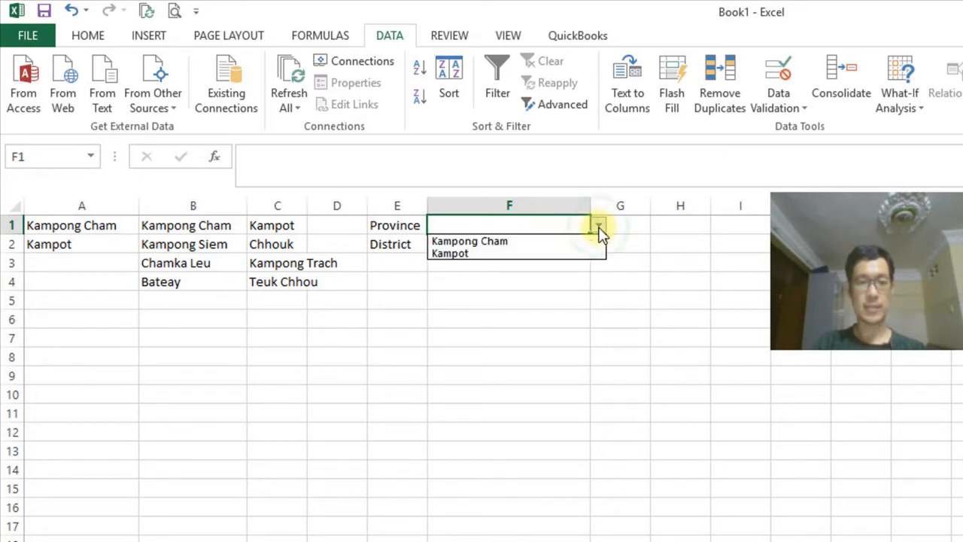
pyautogui.click(531, 242)
pyautogui.click(531, 241)
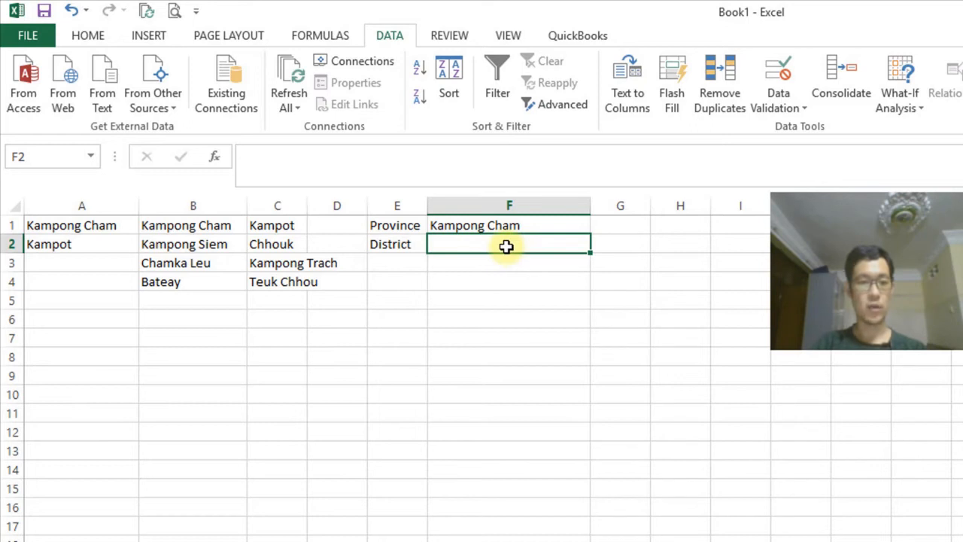
# Select the Kampong Cham districts in B2:B4 and enter Kampong Cham as the range name
pyautogui.moveTo(208, 242); pyautogui.dragTo(213, 284)
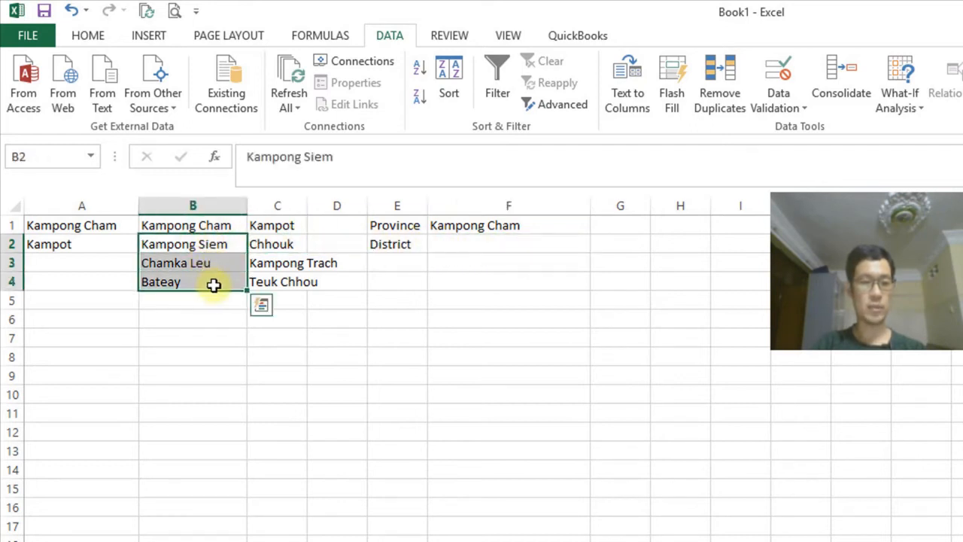
pyautogui.click(45, 156)
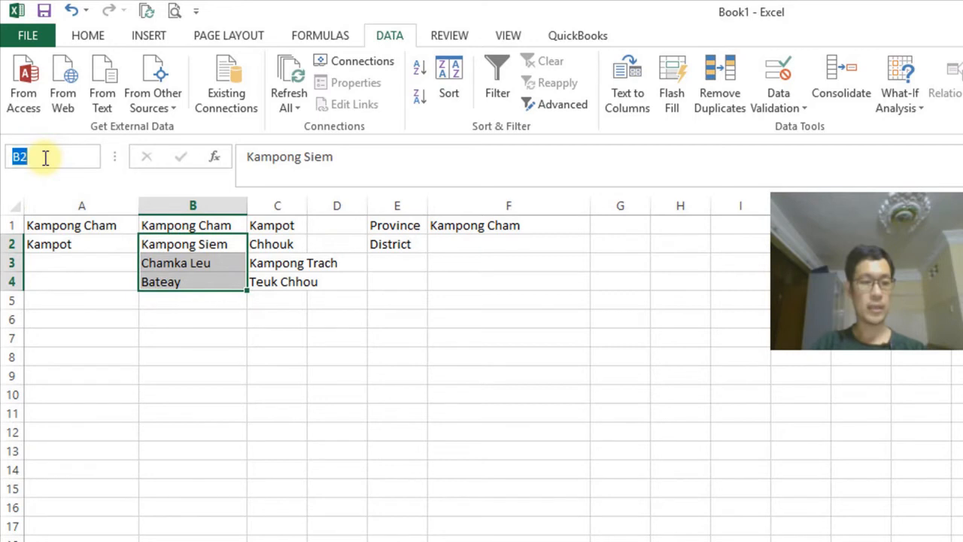
pyautogui.press('BackSpace')
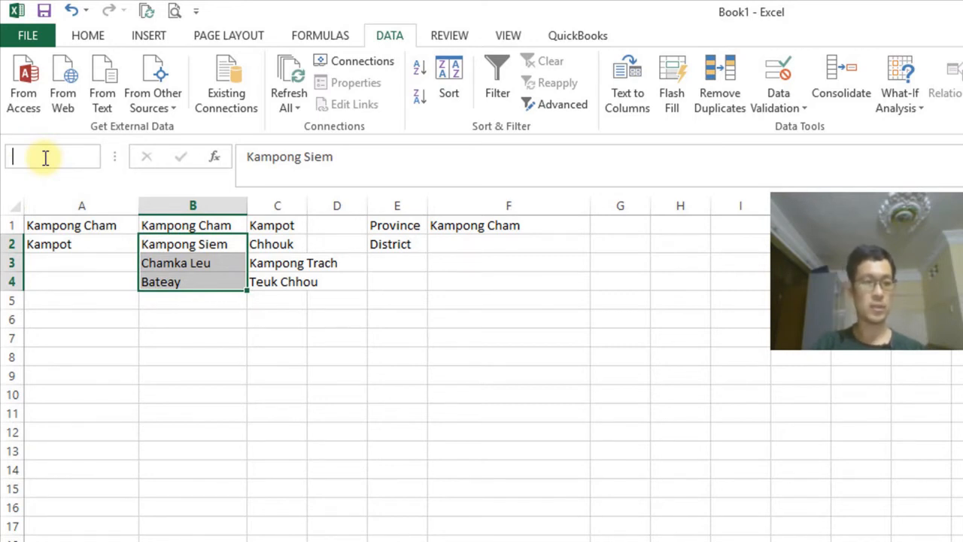
pyautogui.write('Kampng')
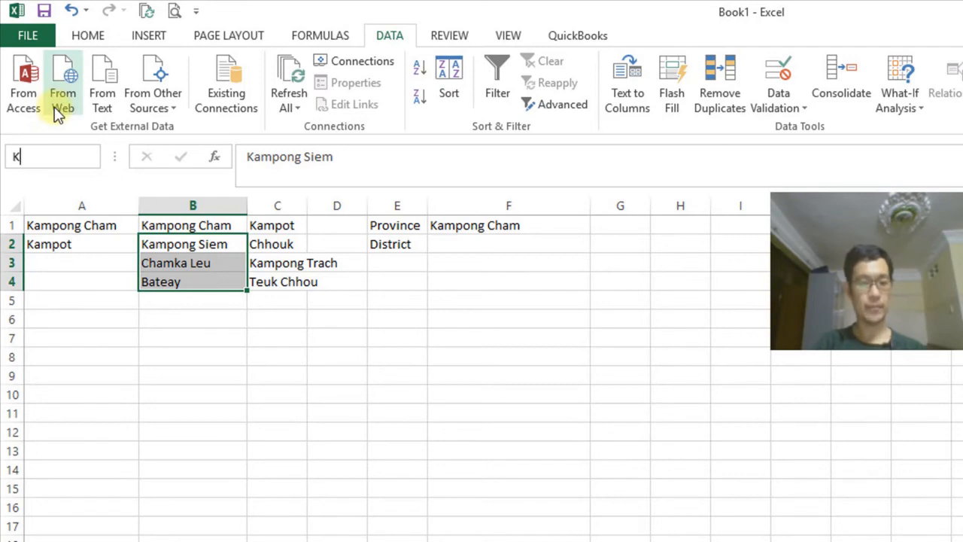
pyautogui.click(48, 156)
pyautogui.write('o')
pyautogui.press('End')
pyautogui.write('Cham')
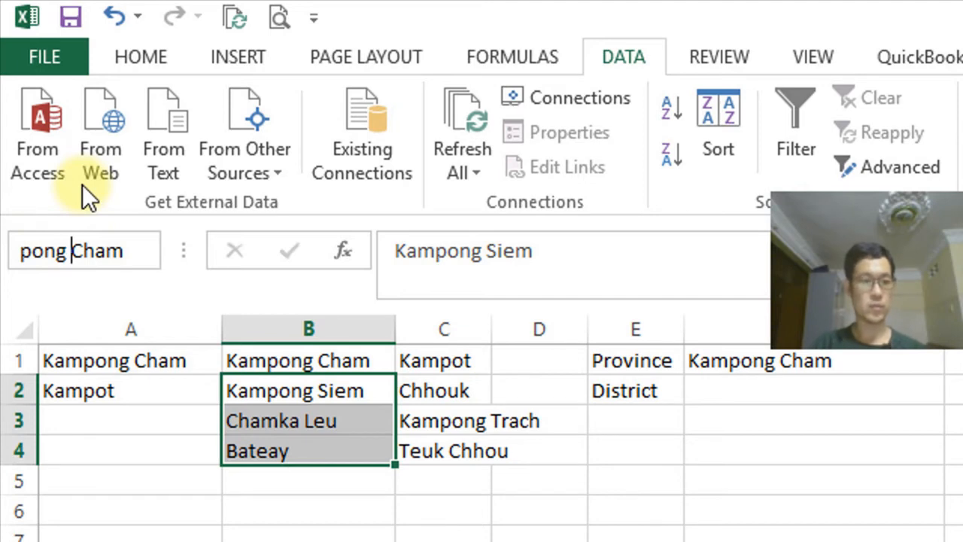
# Remove the space so the range name reads KampongCham and apply it to B2:B4
pyautogui.press('BackSpace')
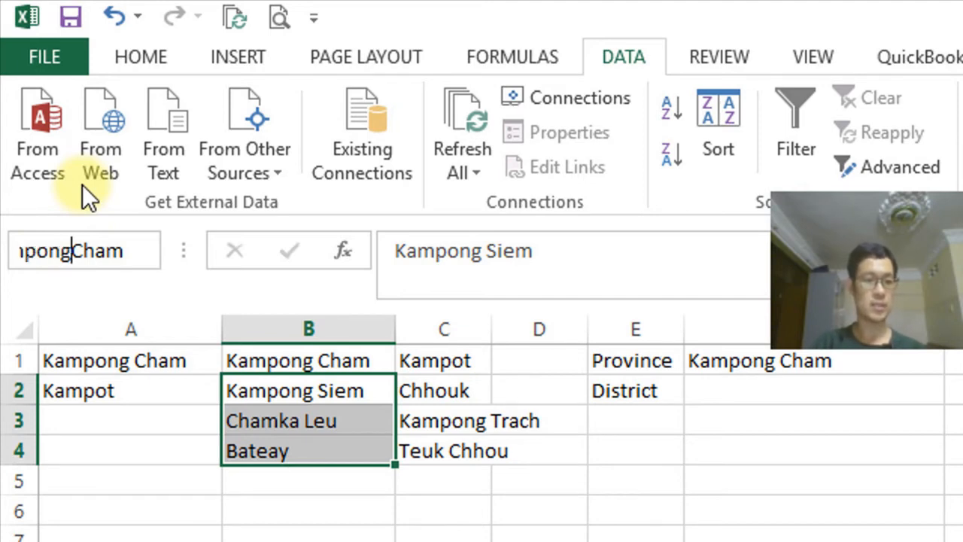
pyautogui.press('Left')
pyautogui.press('Left')
pyautogui.press('Left')
pyautogui.press('Left')
pyautogui.press('Left')
pyautogui.press('Left')
pyautogui.press('Left')
pyautogui.press('Right')
pyautogui.press('Right')
pyautogui.press('Right')
pyautogui.press('Right')
pyautogui.press('Left')
pyautogui.press('Right')
pyautogui.press('Right')
pyautogui.press('Right')
pyautogui.press('Right')
pyautogui.press('Right')
pyautogui.press('Right')
pyautogui.press('Right')
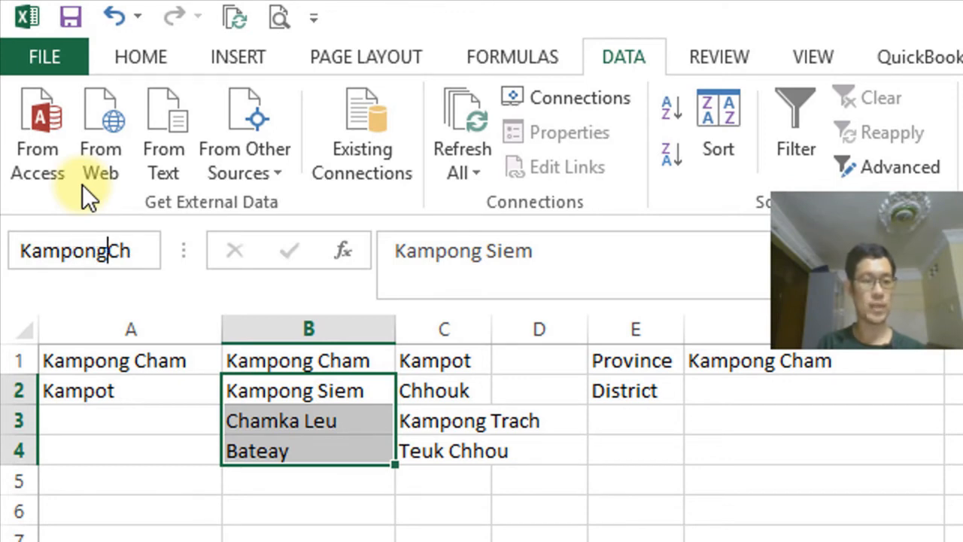
pyautogui.press('Right')
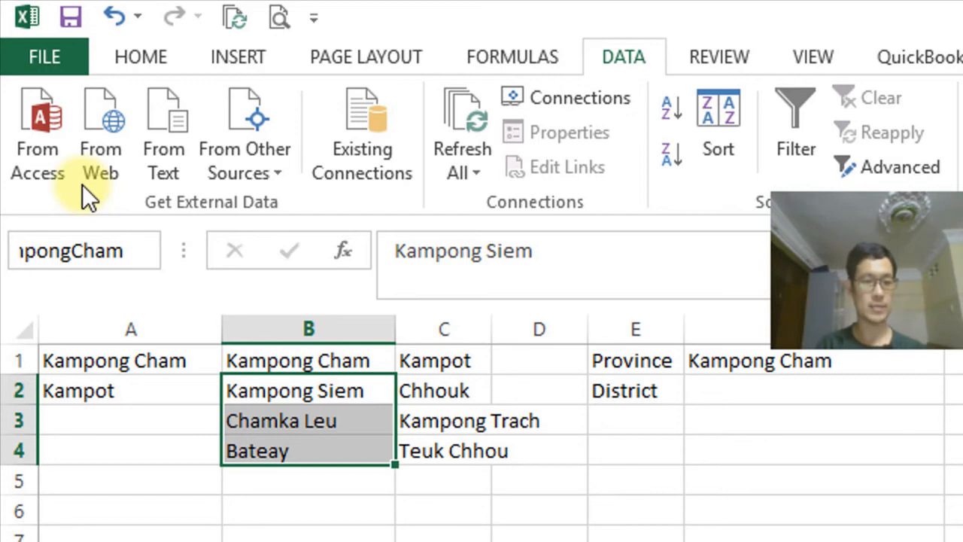
pyautogui.press('Return')
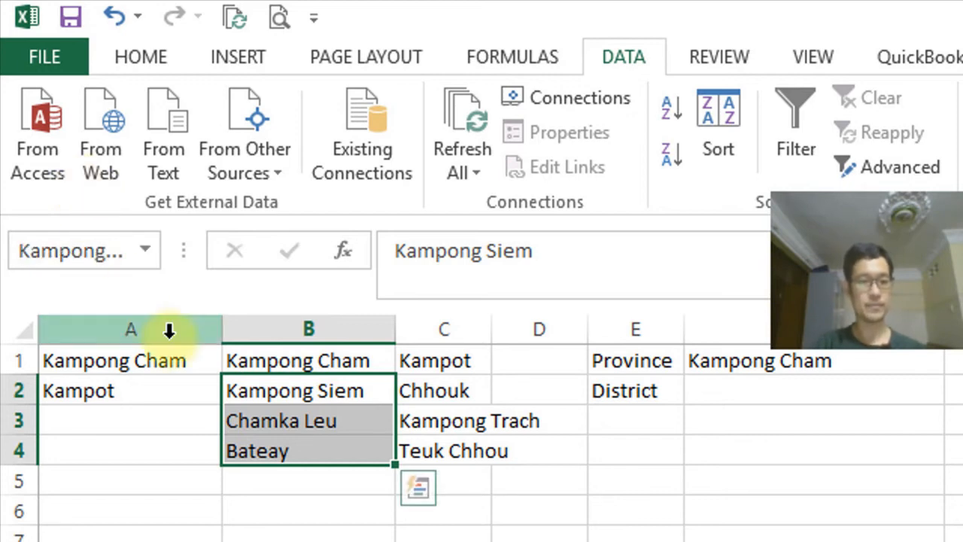
# Name the range of Kampot districts in C2:C4 Kampot
pyautogui.click(419, 393)
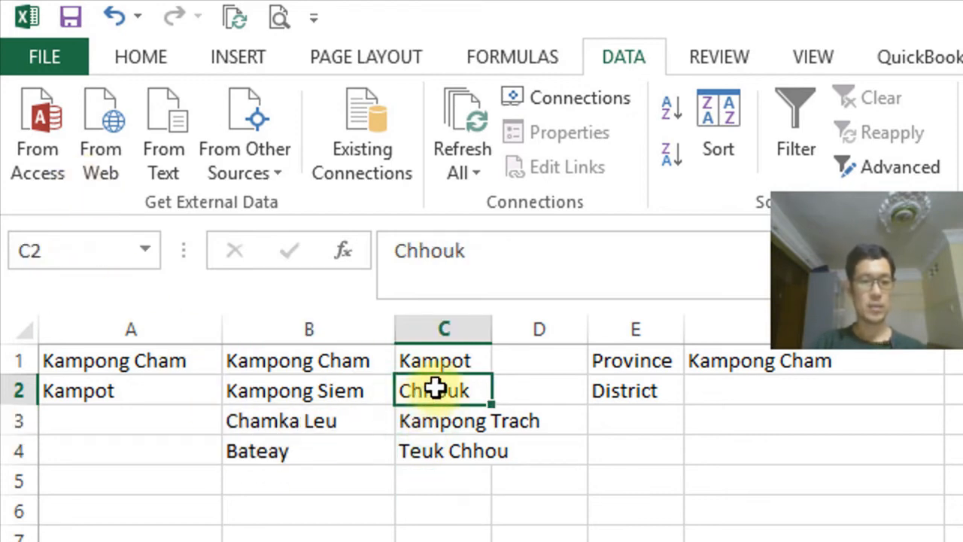
pyautogui.moveTo(436, 386); pyautogui.dragTo(449, 450)
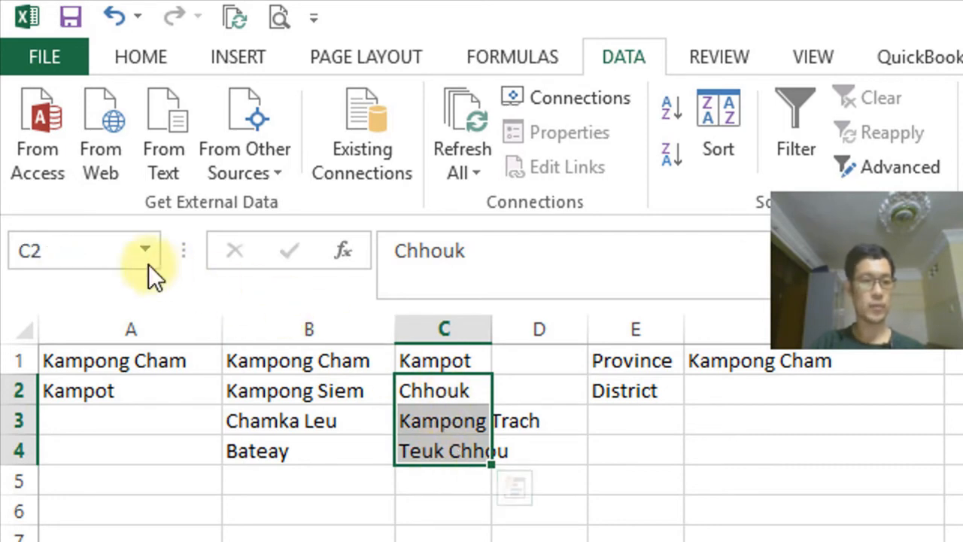
pyautogui.click(86, 249)
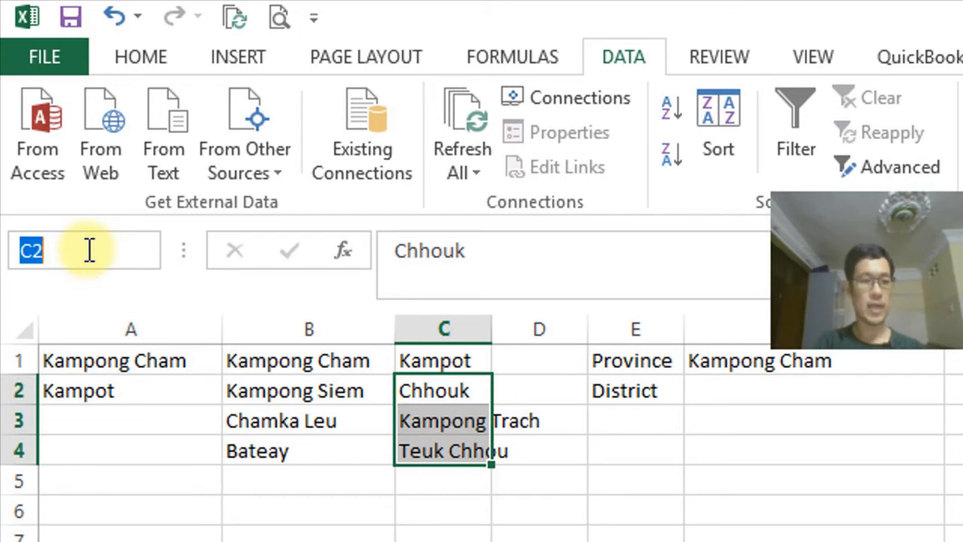
pyautogui.write('Kampot')
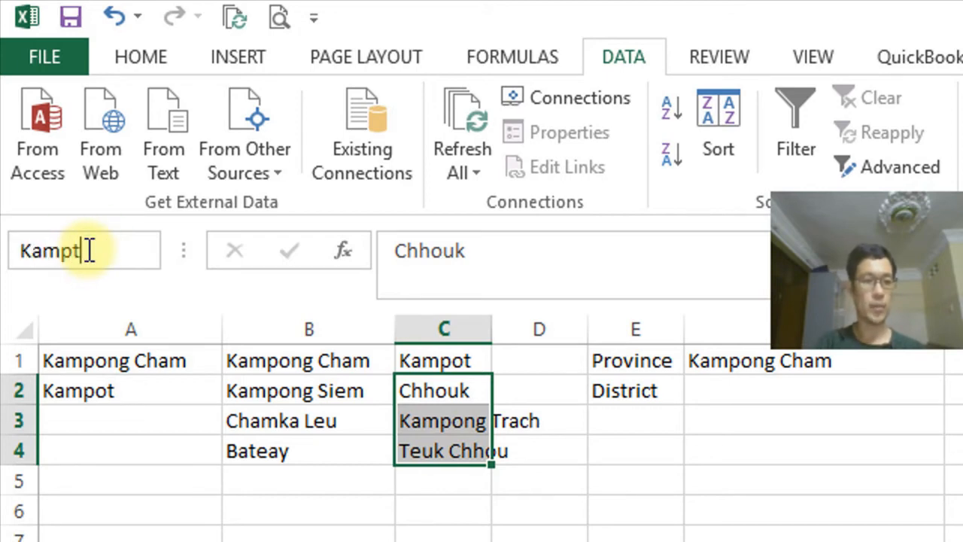
pyautogui.press('BackSpace')
pyautogui.write('ot')
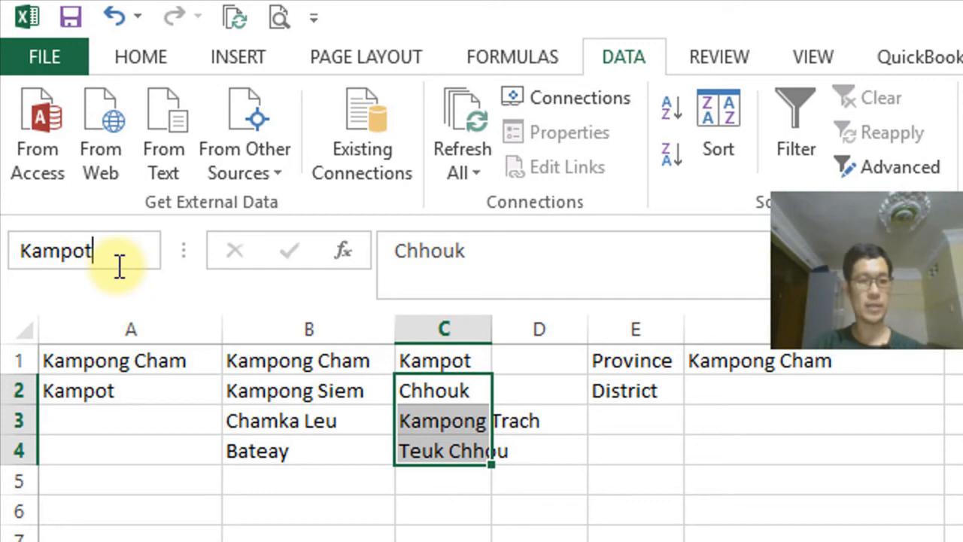
pyautogui.press('Return')
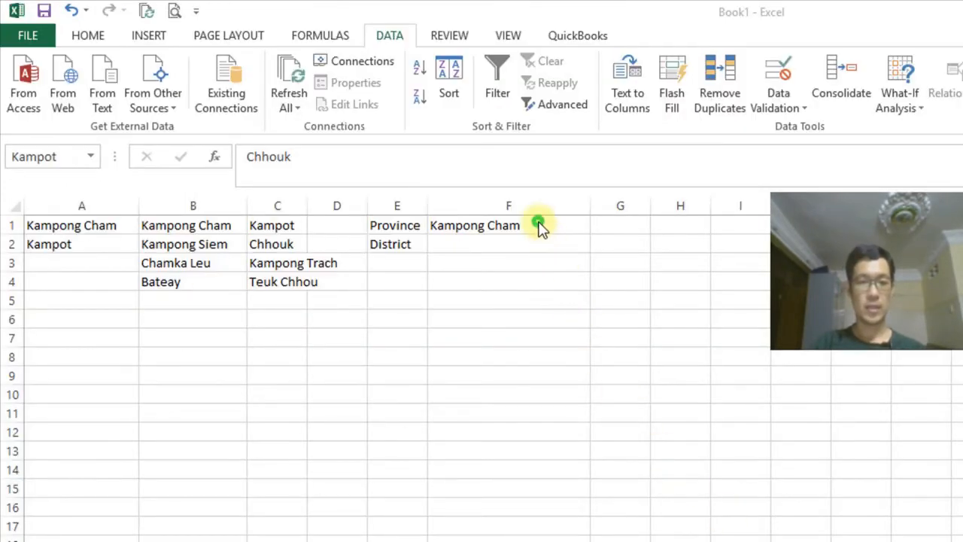
# Check the province choices in F1's dropdown without changing the selection
pyautogui.click(547, 239)
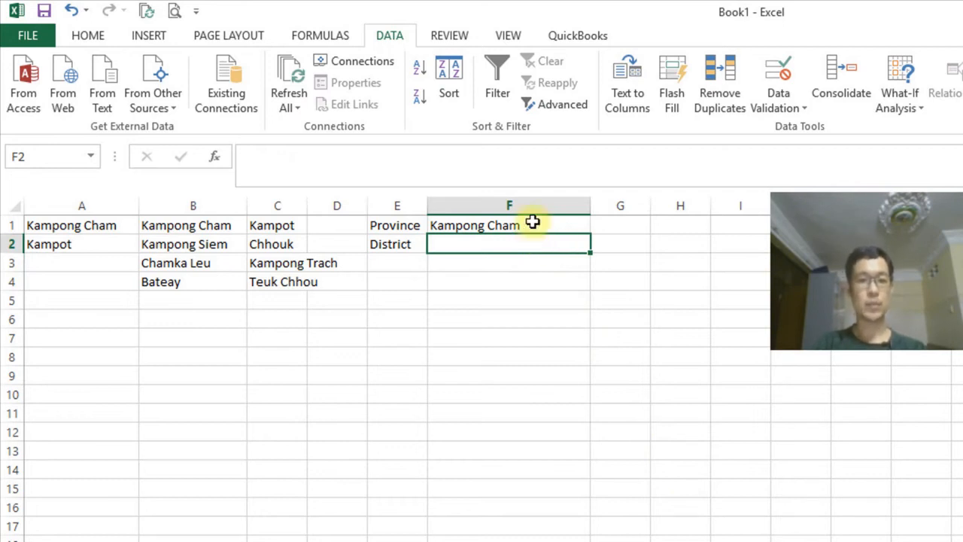
pyautogui.click(530, 223)
pyautogui.click(600, 227)
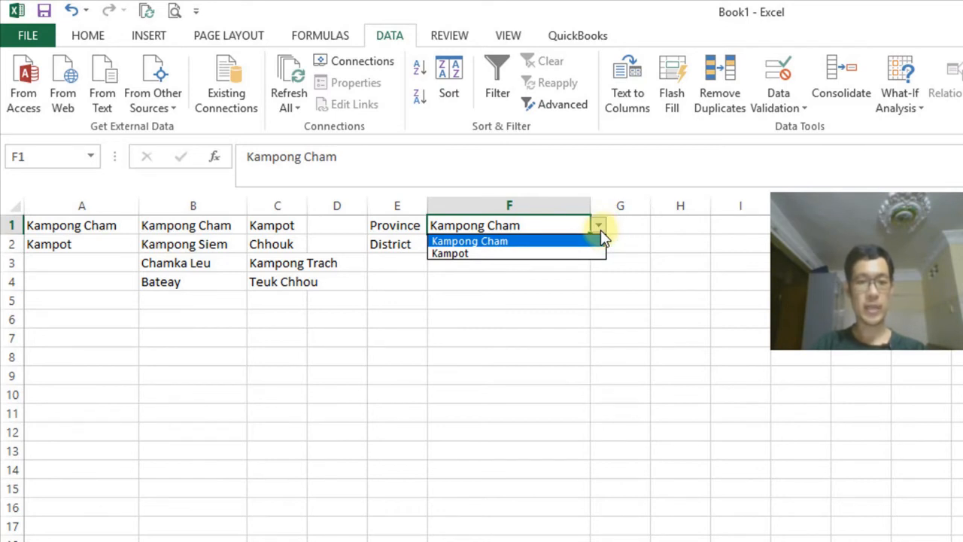
pyautogui.click(600, 232)
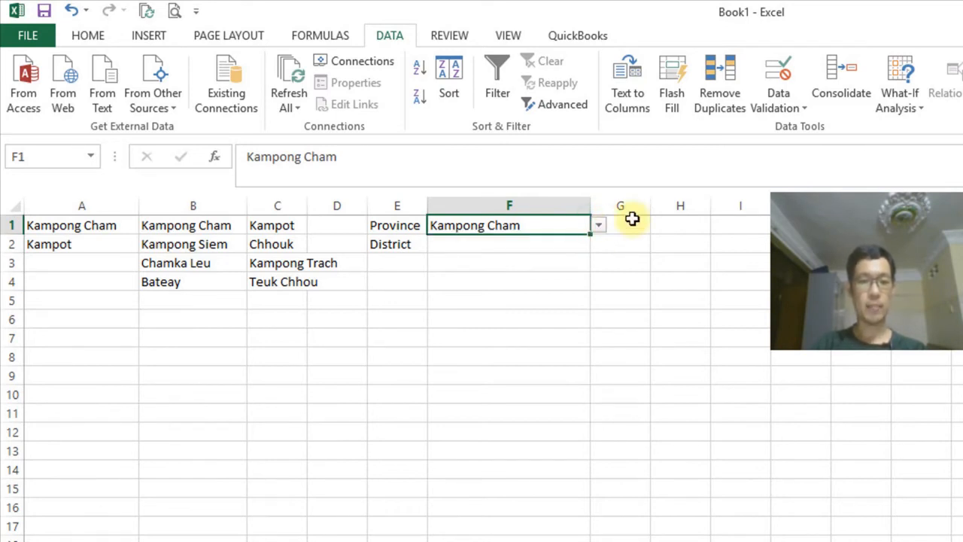
pyautogui.click(631, 219)
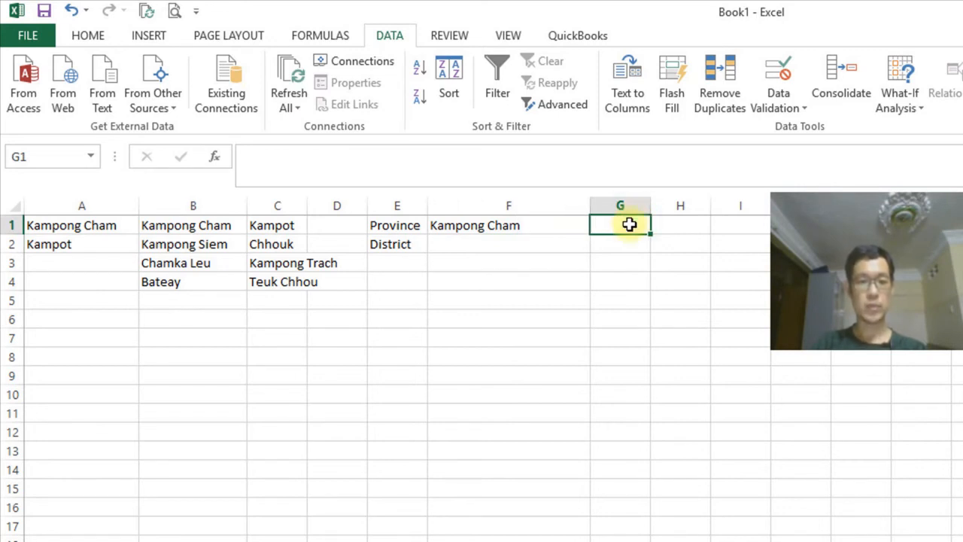
pyautogui.click(548, 225)
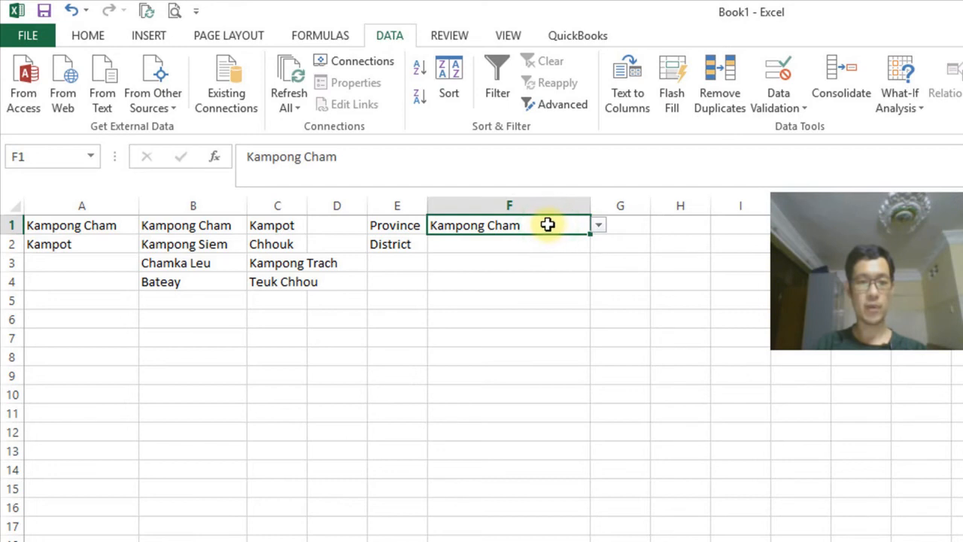
# Widen column G and enter the formula =SUBSTITUTE(F1," ","") in G1 to strip spaces from the chosen province
pyautogui.click(638, 227)
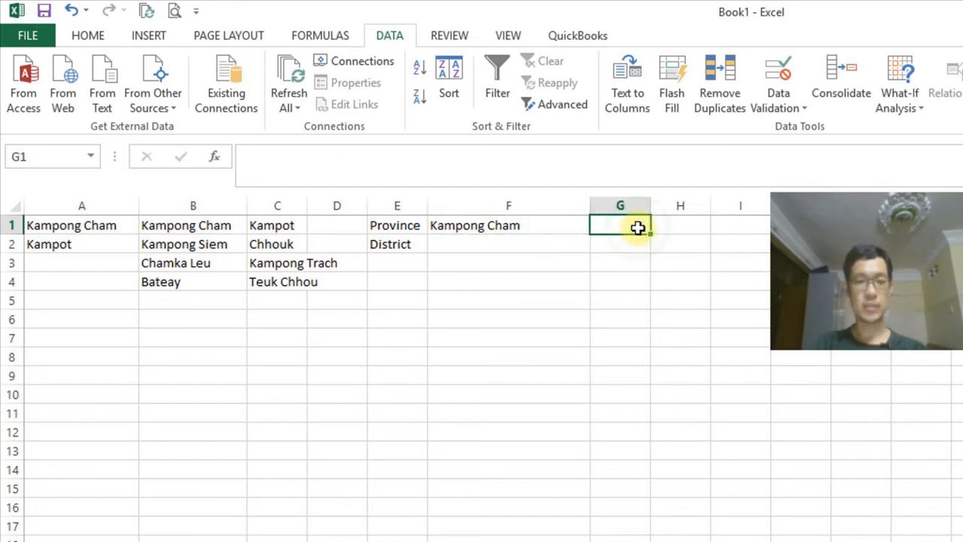
pyautogui.moveTo(650, 203); pyautogui.dragTo(762, 215)
pyautogui.doubleClick(701, 223)
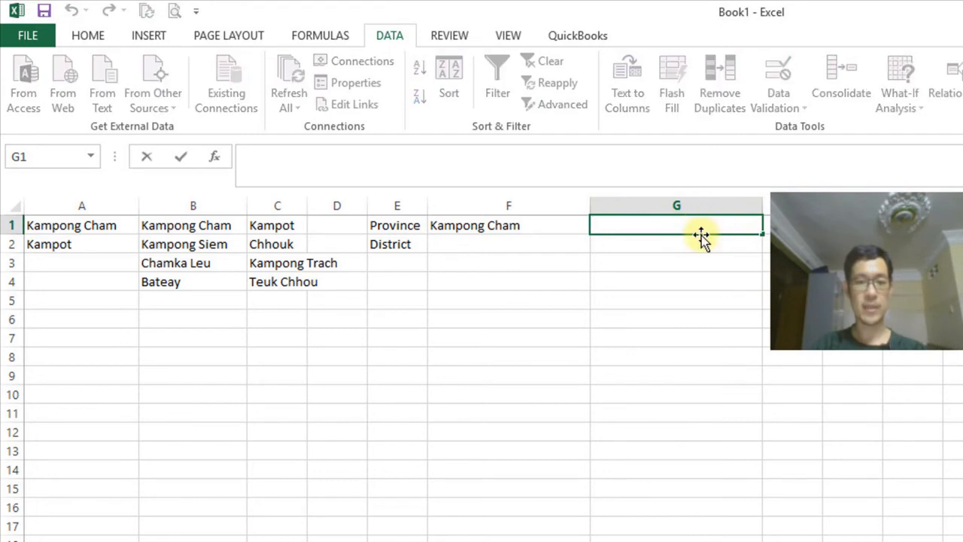
pyautogui.write('=')
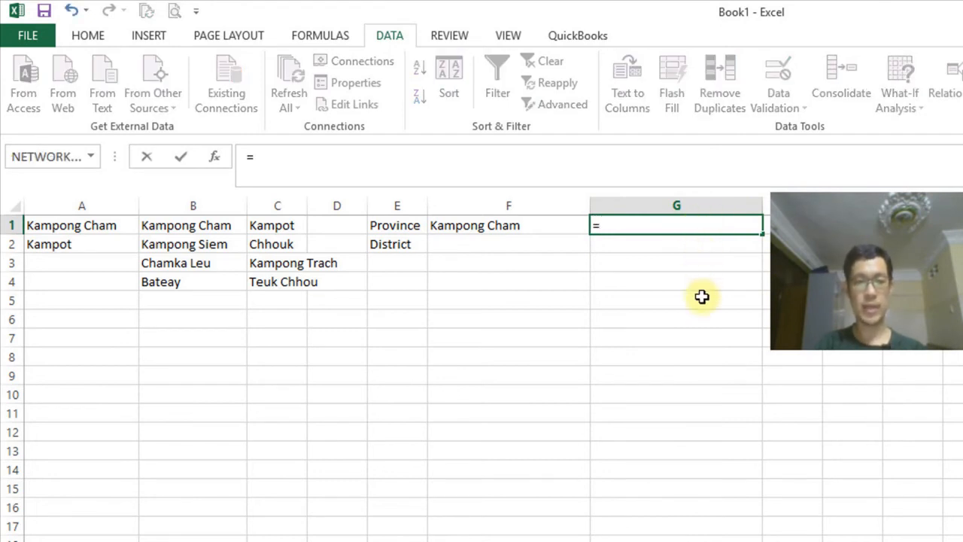
pyautogui.write('substitute')
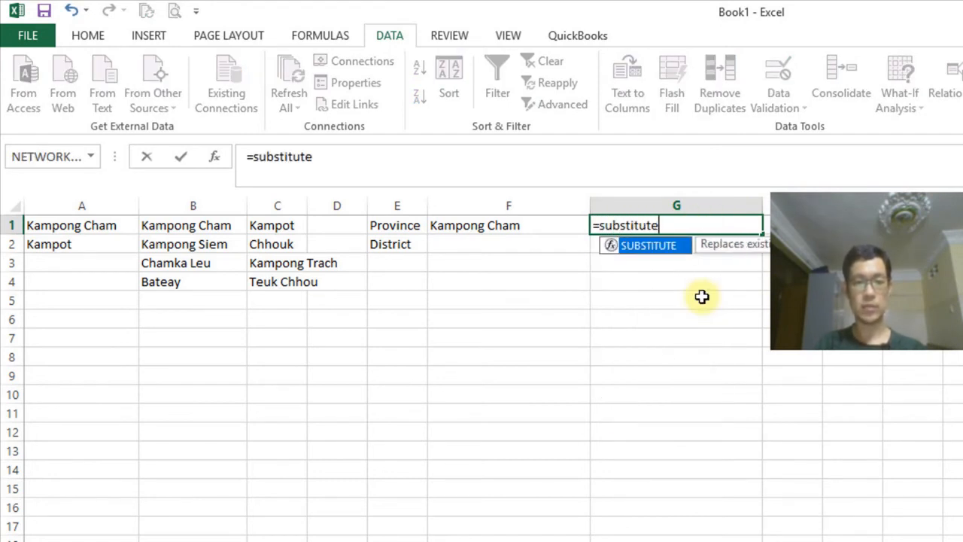
pyautogui.write('(')
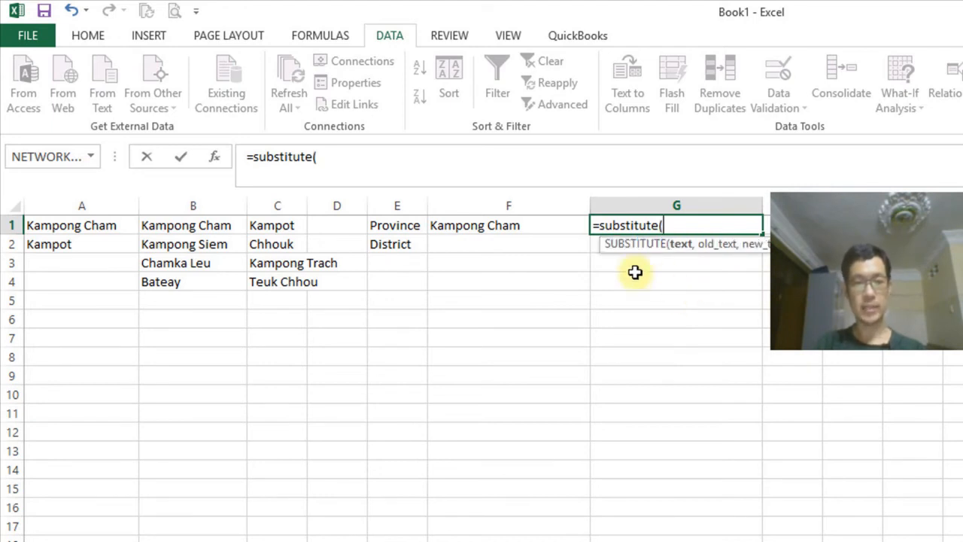
pyautogui.click(537, 227)
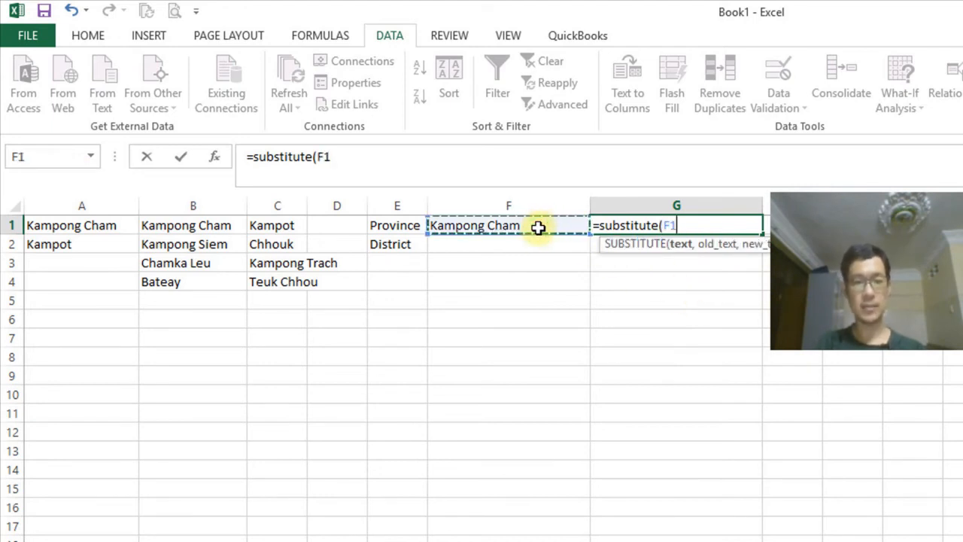
pyautogui.write(',')
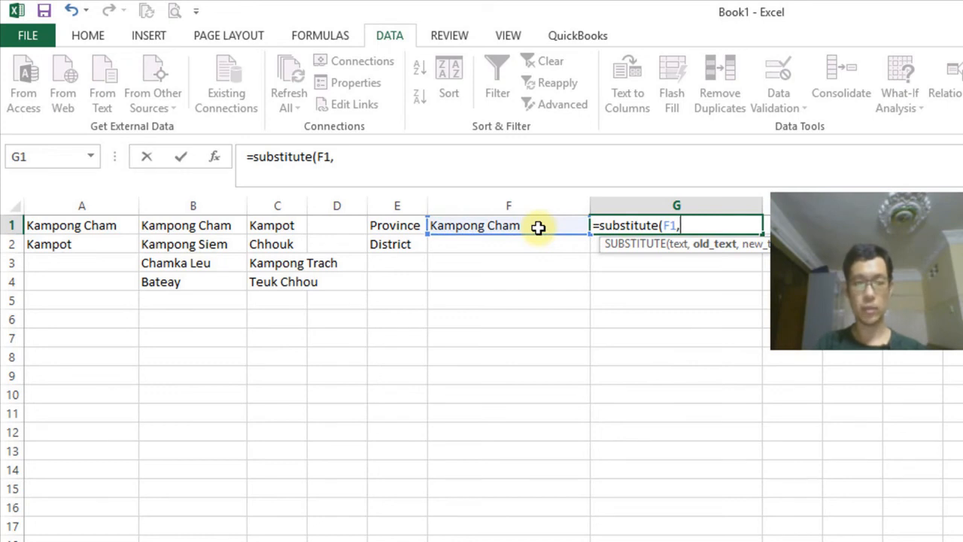
pyautogui.write('"')
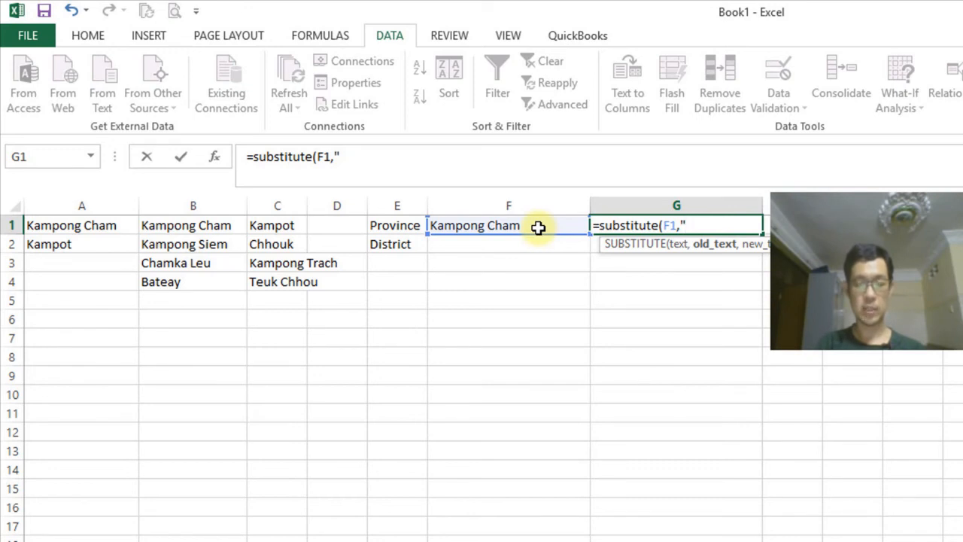
pyautogui.write(' "')
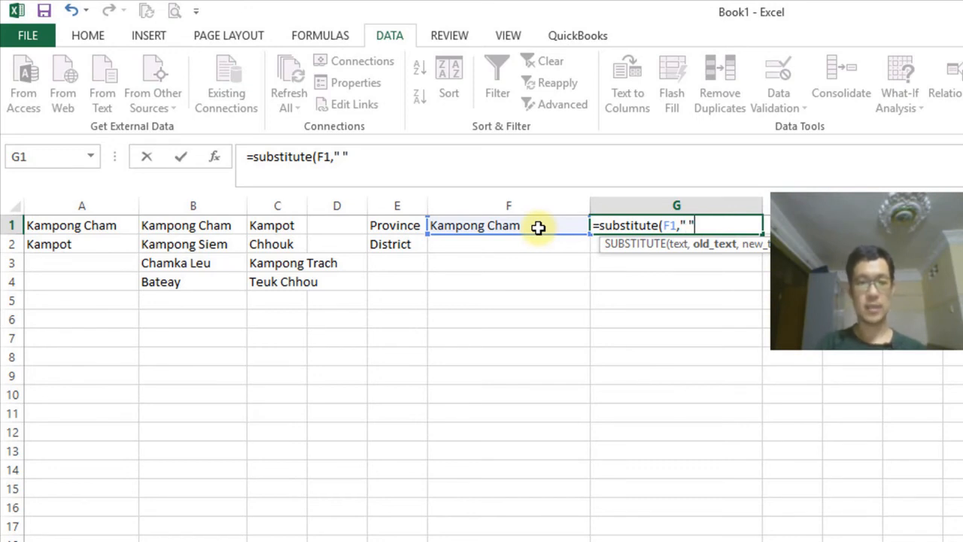
pyautogui.write(',')
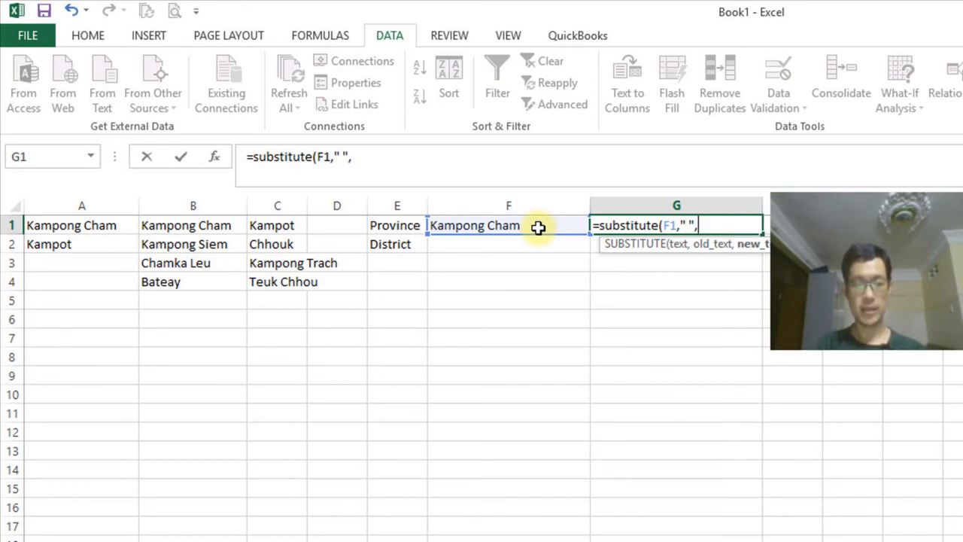
pyautogui.write('""')
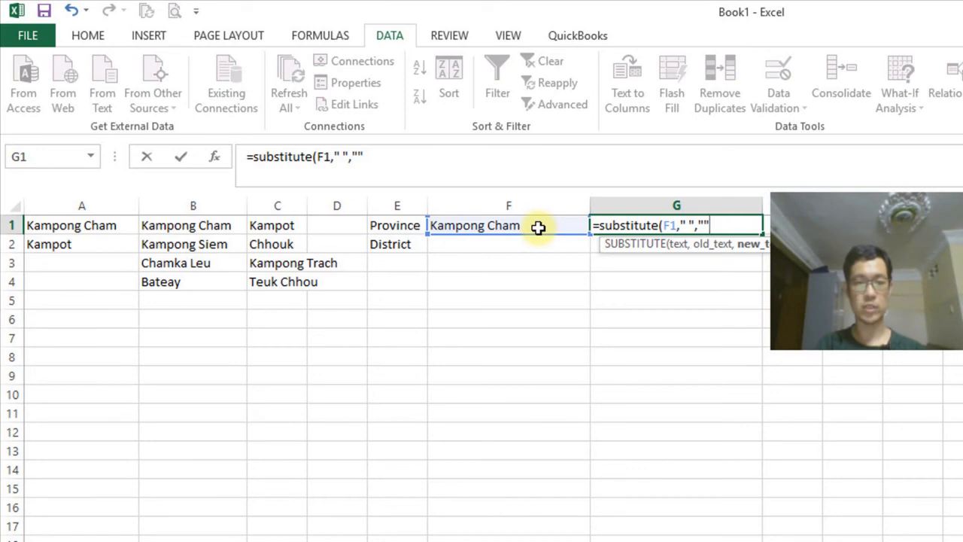
pyautogui.write(')')
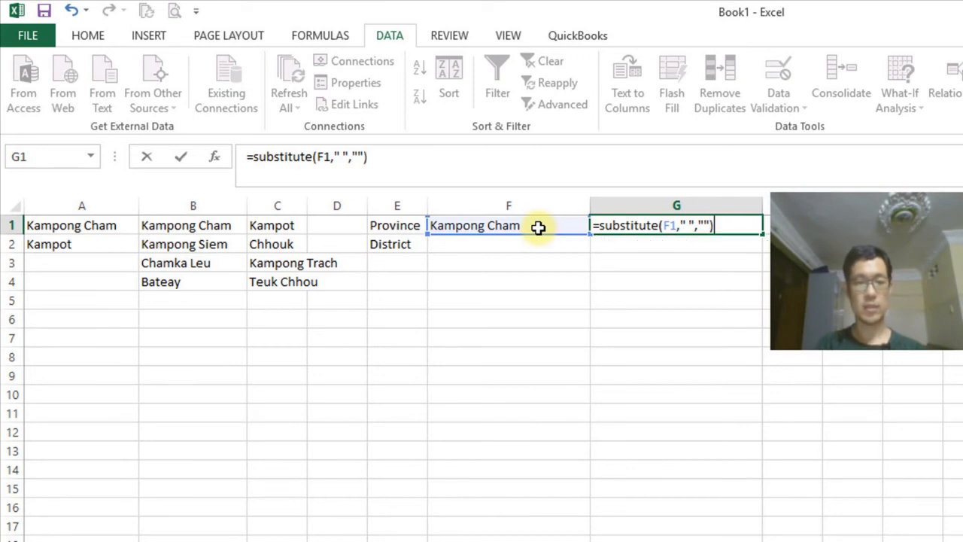
pyautogui.press('Return')
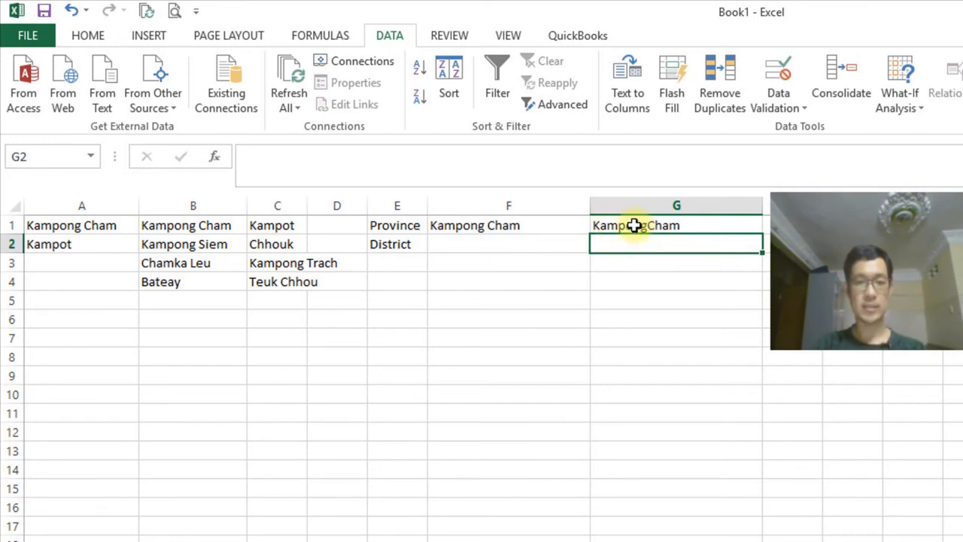
# Test the G1 formula by switching the province in F1 to Kampot and back to Kampong Cham, checking G1 each time
pyautogui.click(572, 227)
pyautogui.click(597, 227)
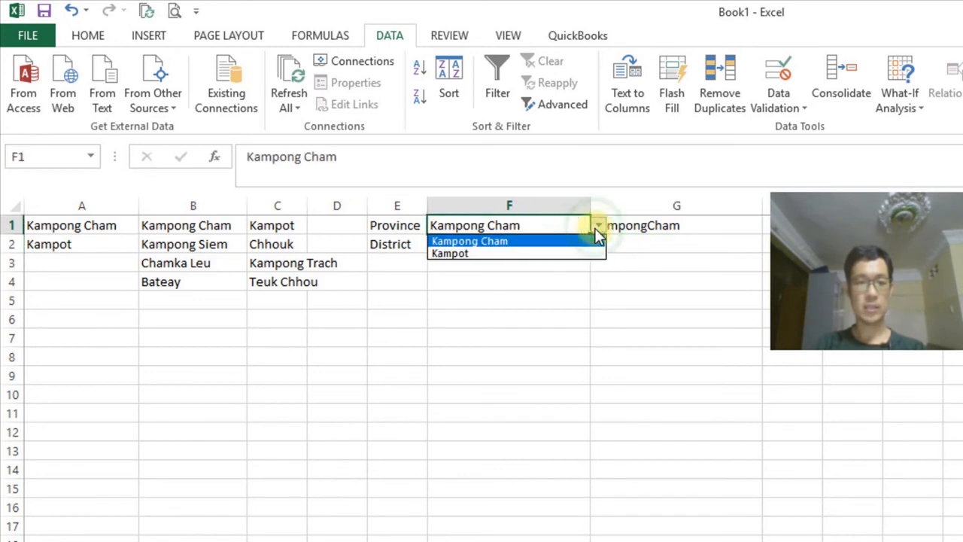
pyautogui.click(490, 253)
pyautogui.click(652, 228)
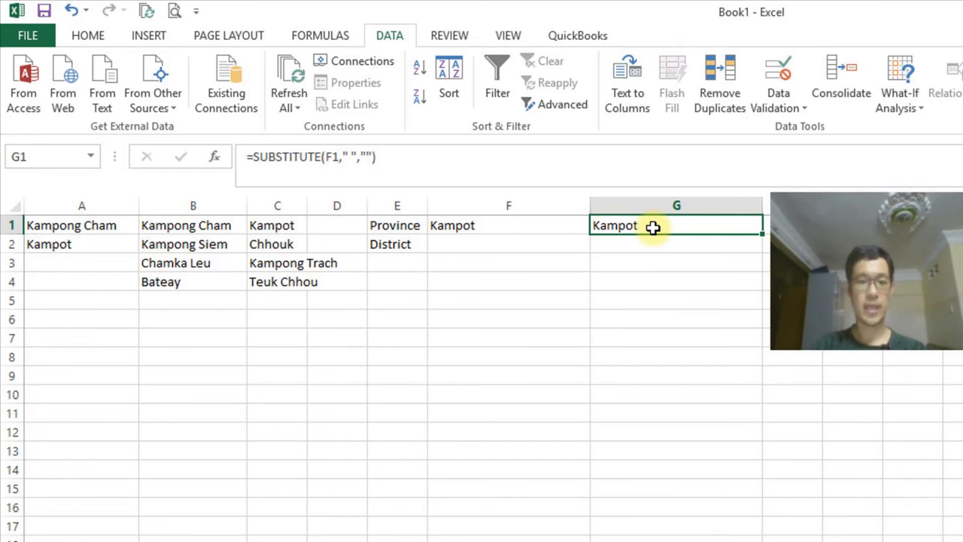
pyautogui.click(556, 226)
pyautogui.click(599, 226)
pyautogui.click(554, 241)
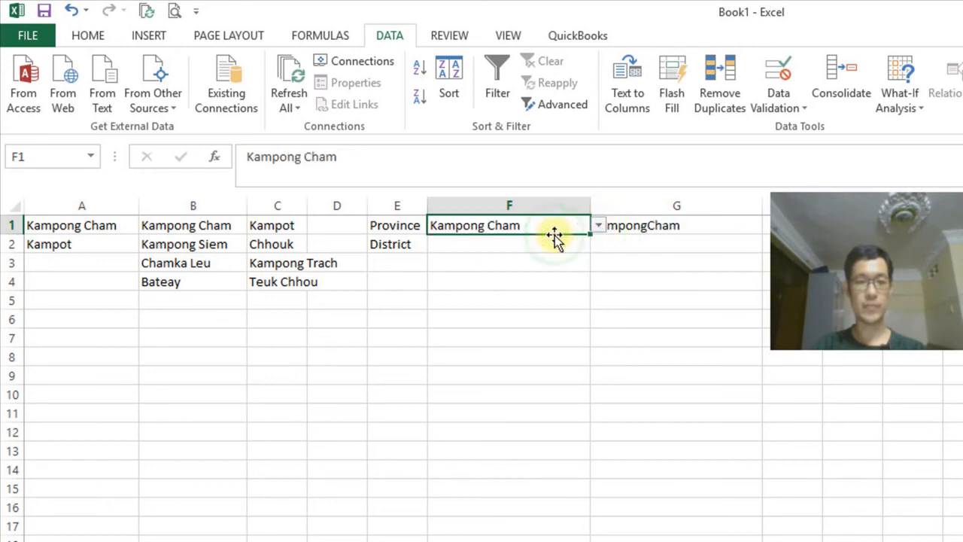
pyautogui.click(721, 221)
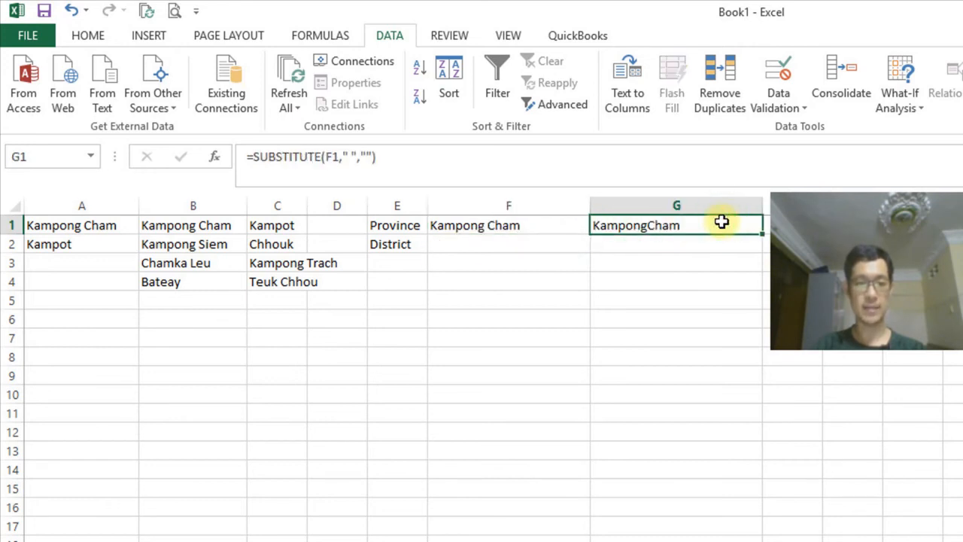
# Open data validation for the District cell F2 and allow only values from a List
pyautogui.click(511, 247)
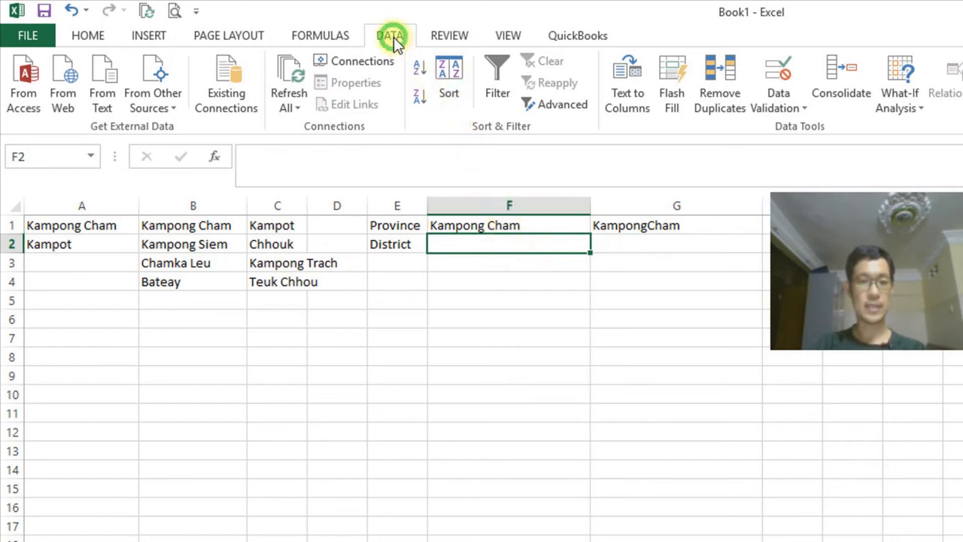
pyautogui.click(788, 75)
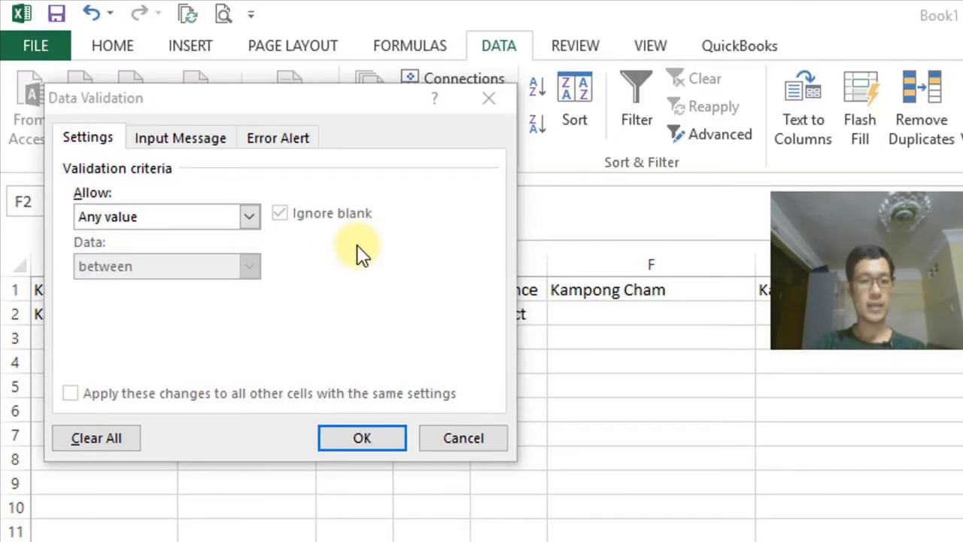
pyautogui.click(85, 137)
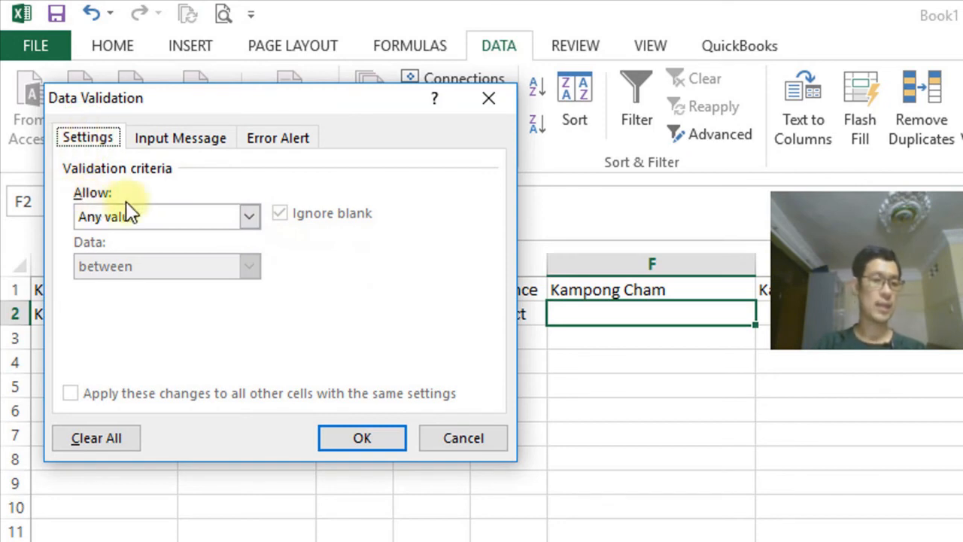
pyautogui.click(248, 217)
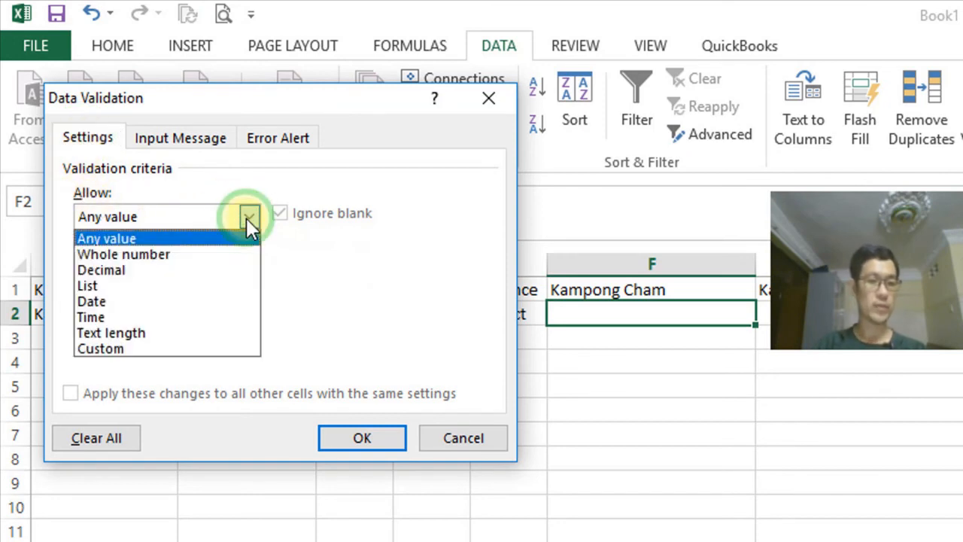
pyautogui.click(221, 287)
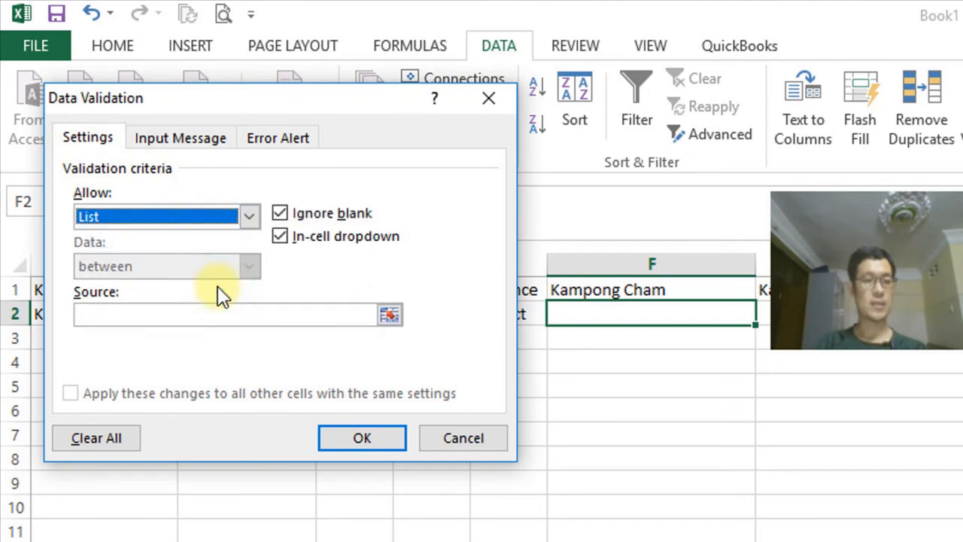
# Set the list source for F2 to =indirect($G$1) and apply the validation
pyautogui.click(142, 313)
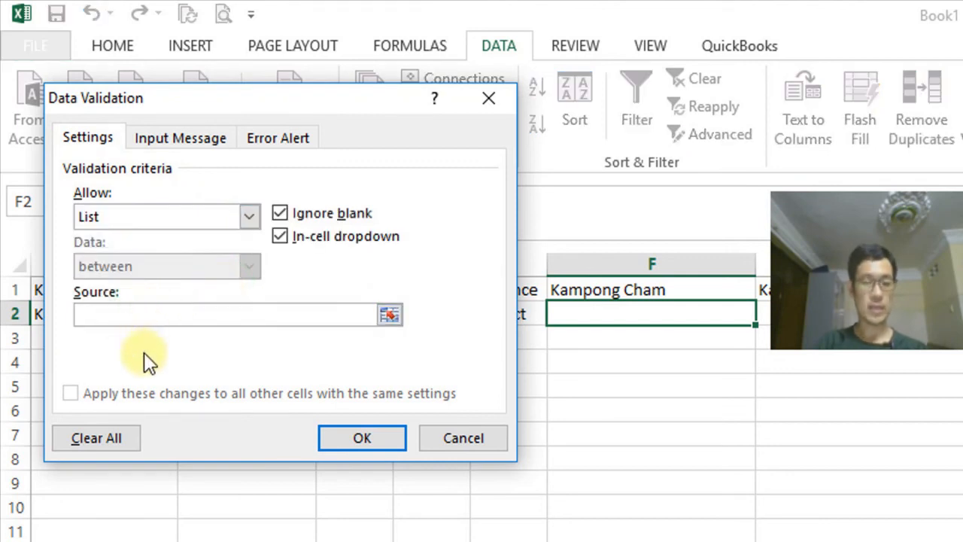
pyautogui.write('=indi')
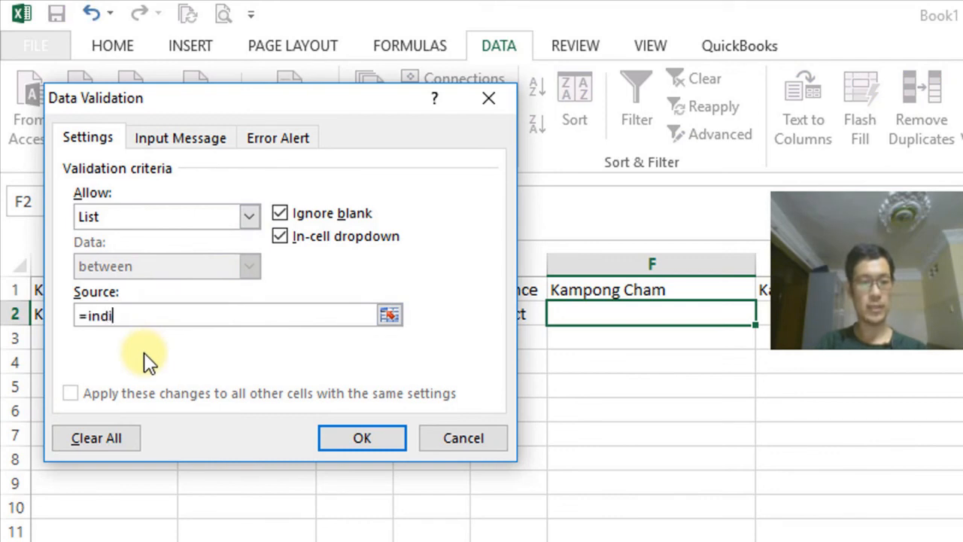
pyautogui.write('rect(')
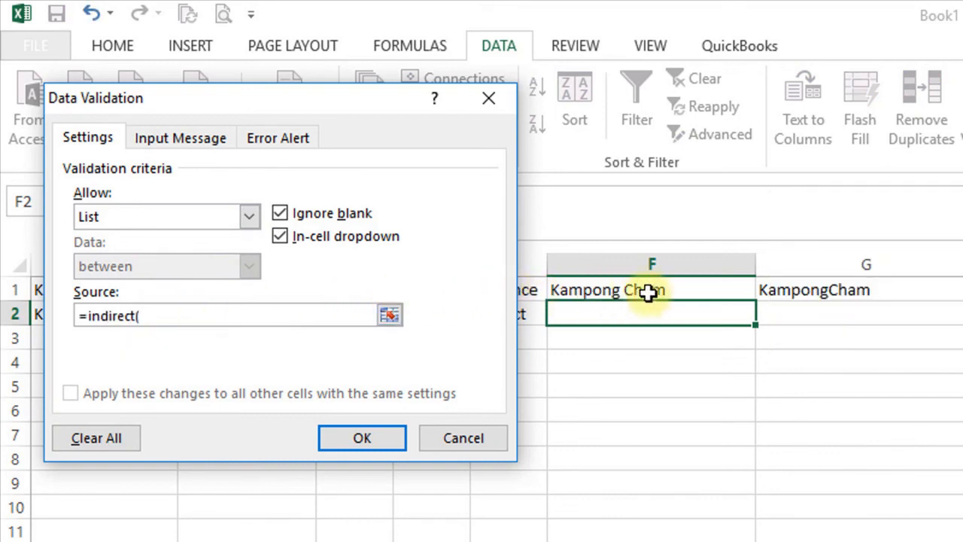
pyautogui.click(884, 292)
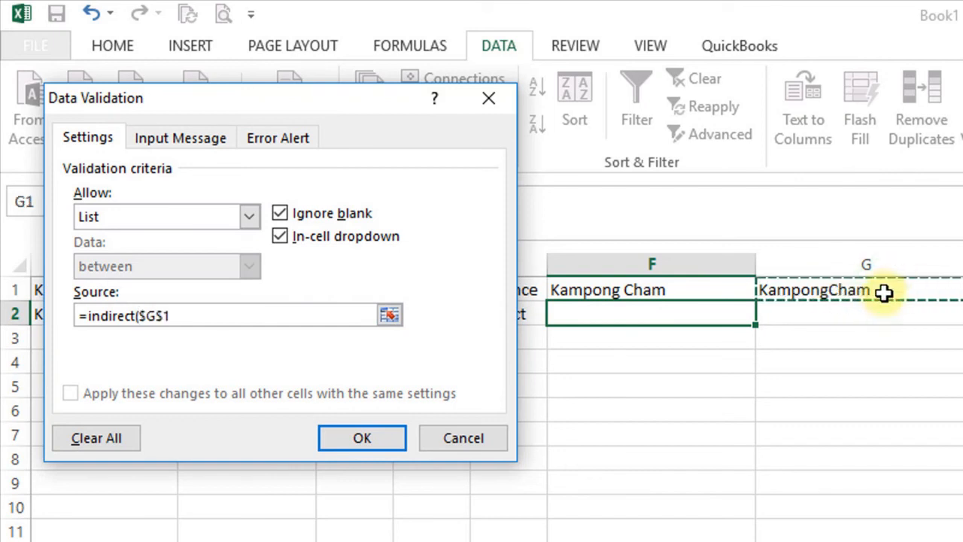
pyautogui.click(189, 316)
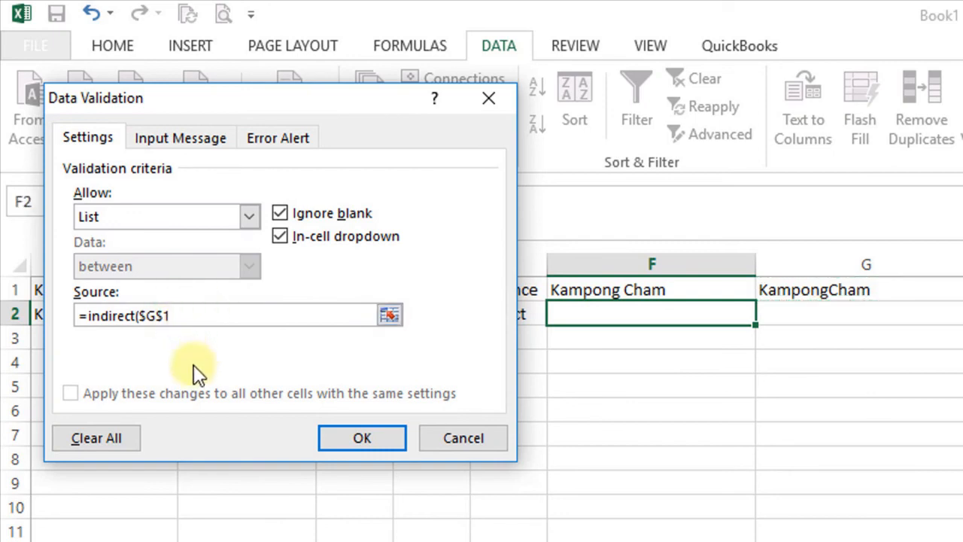
pyautogui.write(')')
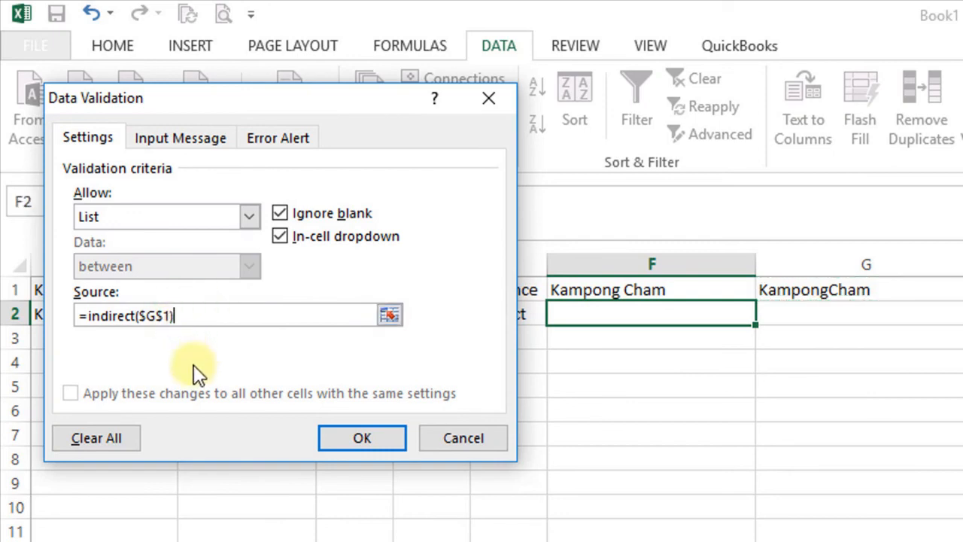
pyautogui.click(388, 437)
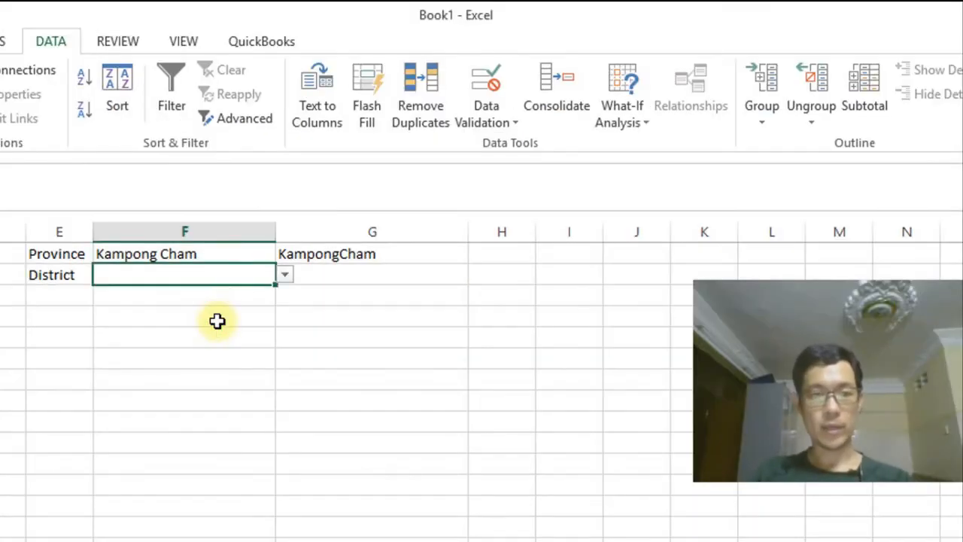
# Test F2's dropdown by choosing the districts Kampong Siem, Chamka Leu and finally Bateay
pyautogui.click(286, 276)
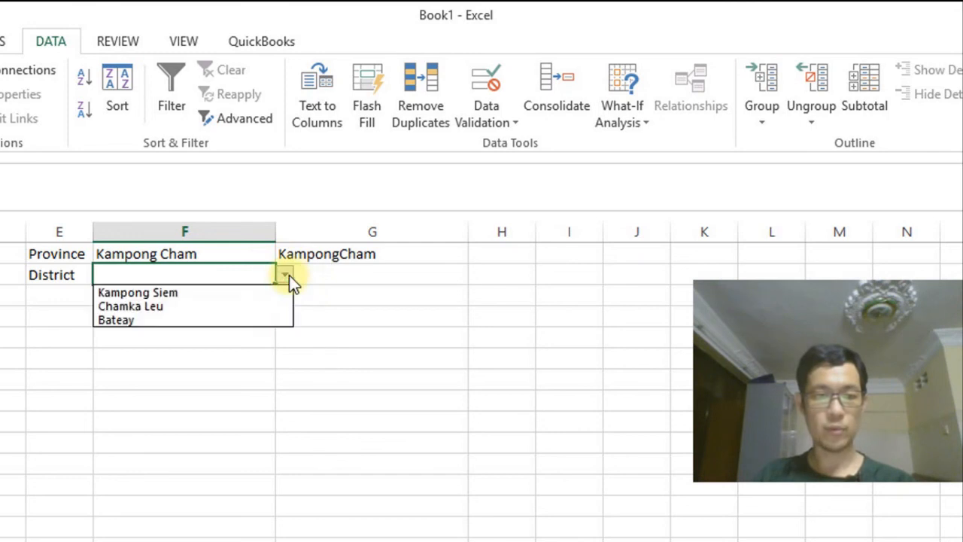
pyautogui.click(209, 291)
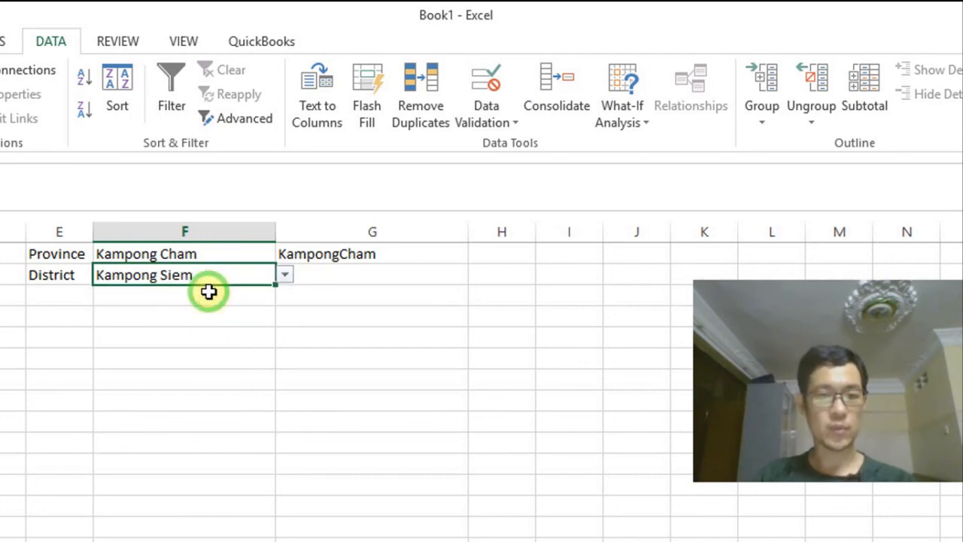
pyautogui.click(285, 274)
pyautogui.click(226, 303)
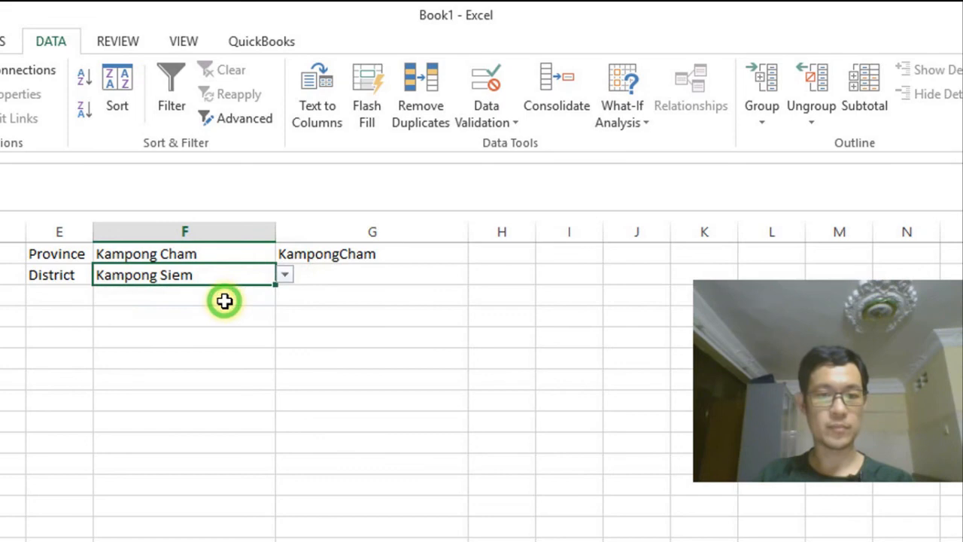
pyautogui.click(286, 276)
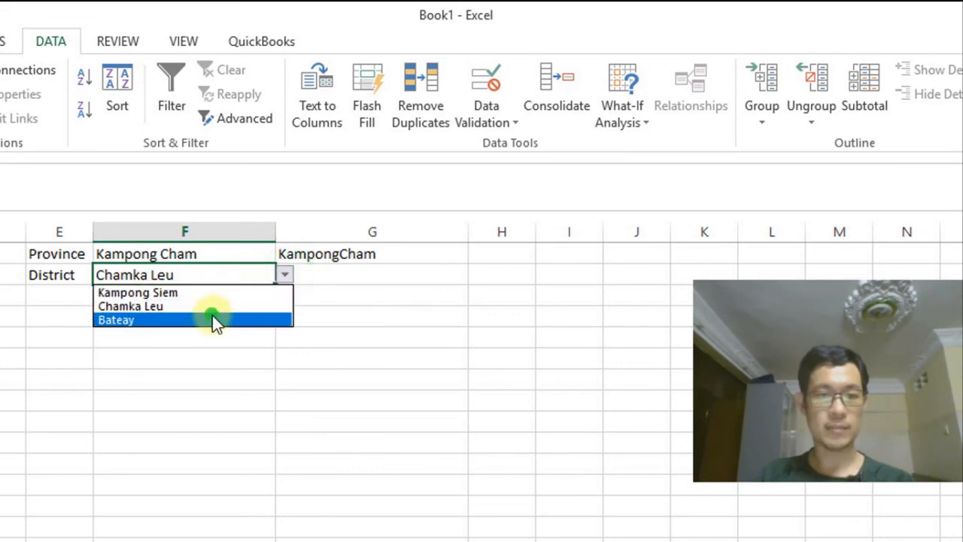
pyautogui.click(213, 320)
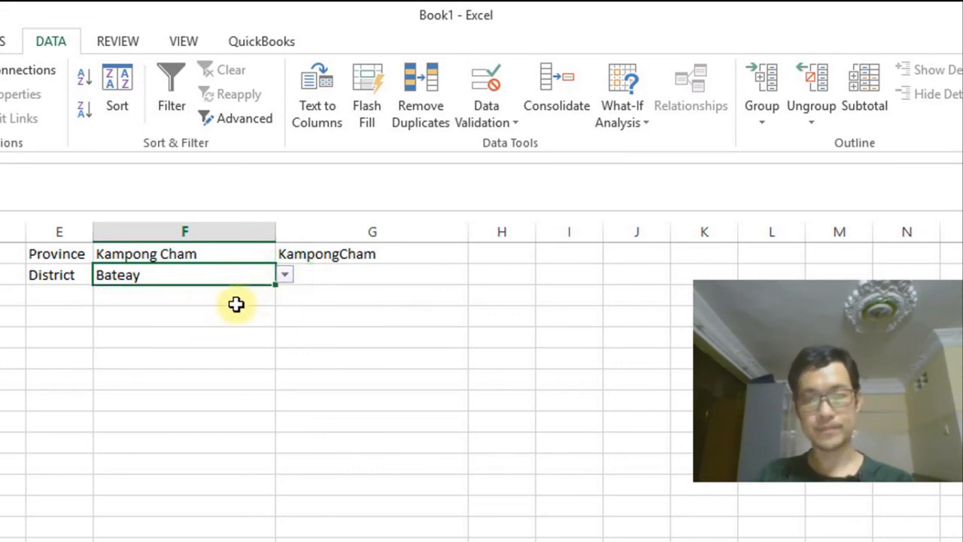
# Change the province in F1 to Kampot and open the district list in F2 to check its options
pyautogui.click(236, 304)
pyautogui.click(245, 252)
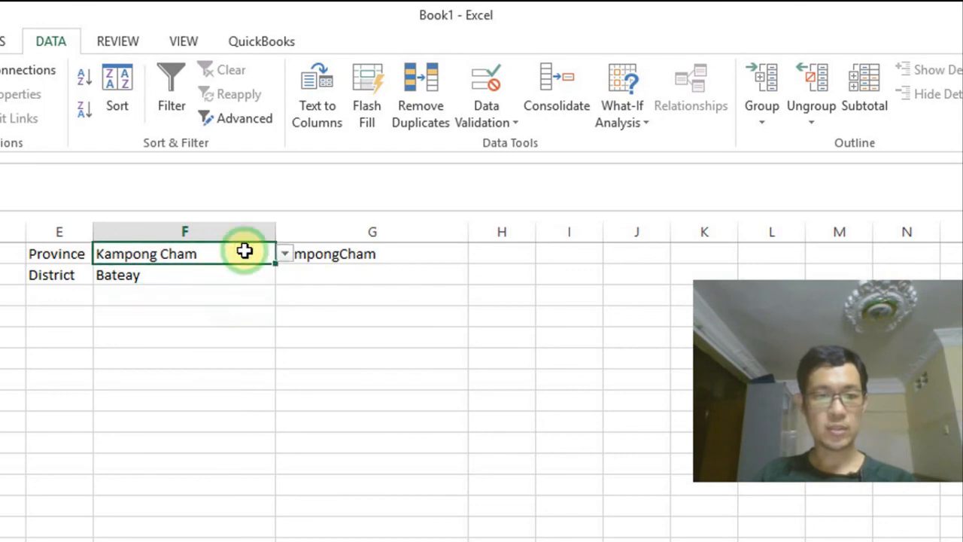
pyautogui.click(283, 257)
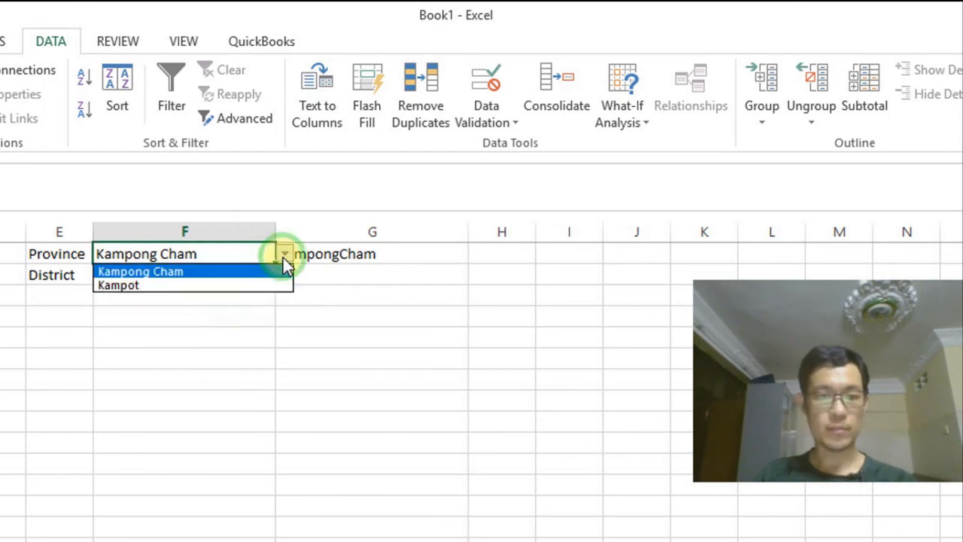
pyautogui.click(222, 283)
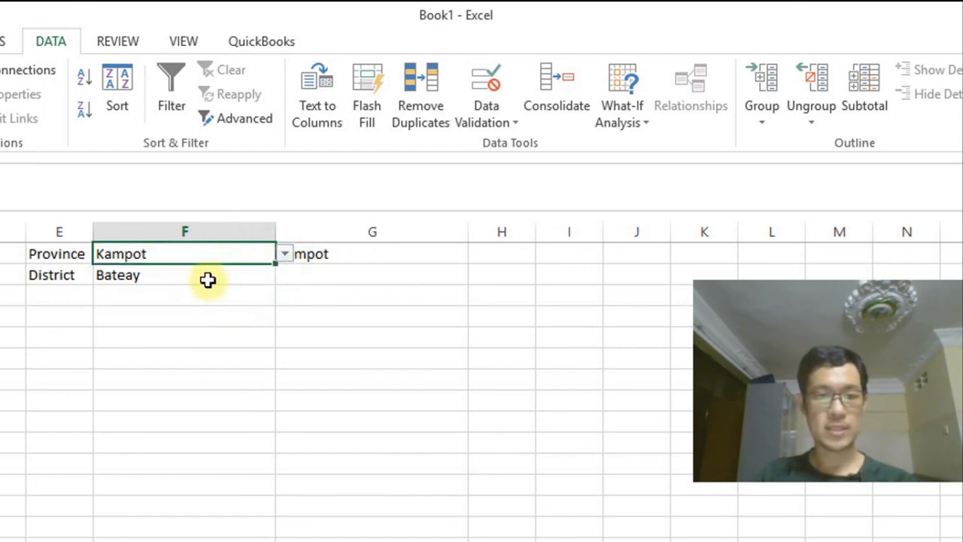
pyautogui.click(207, 280)
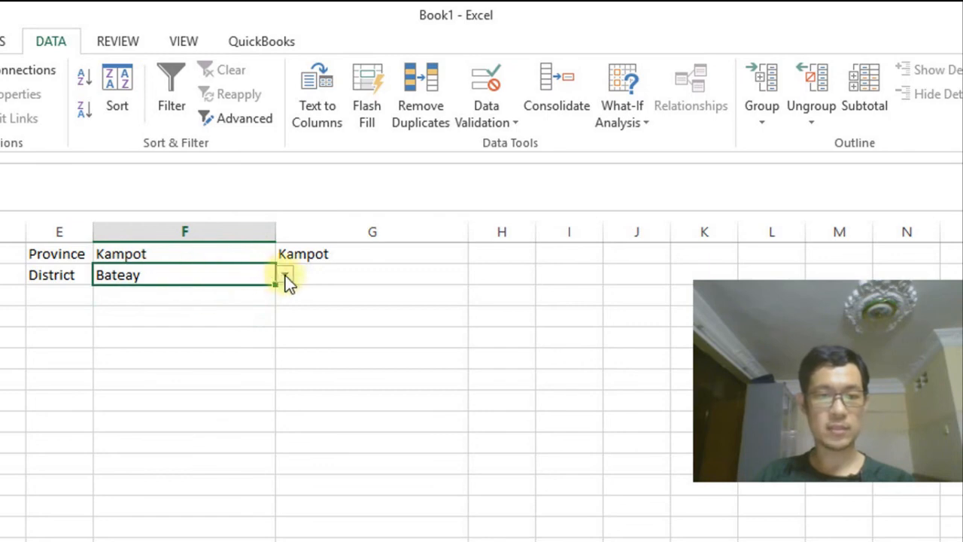
pyautogui.click(286, 275)
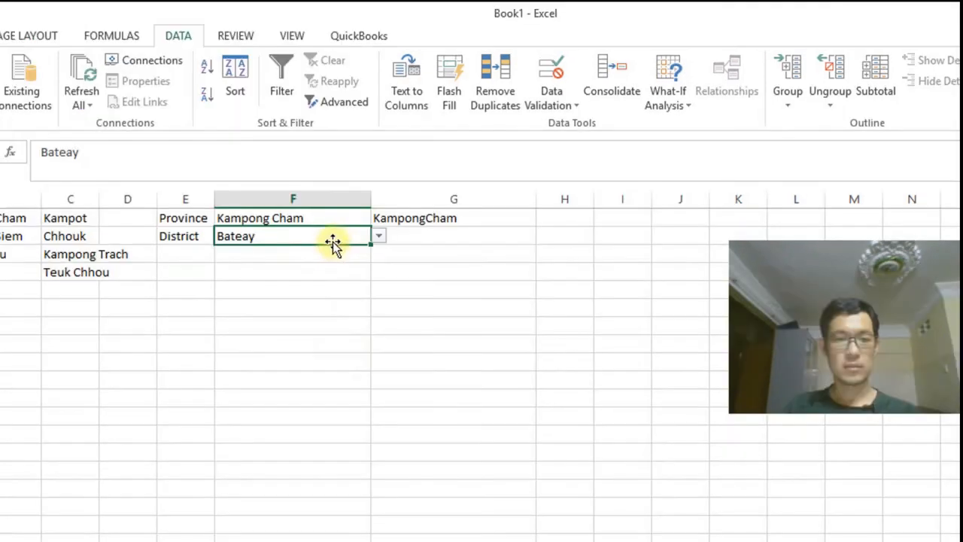
# Switch the province in F1 to Kampot and back to Kampong Cham, checking the district list in F2
pyautogui.click(338, 217)
pyautogui.click(378, 218)
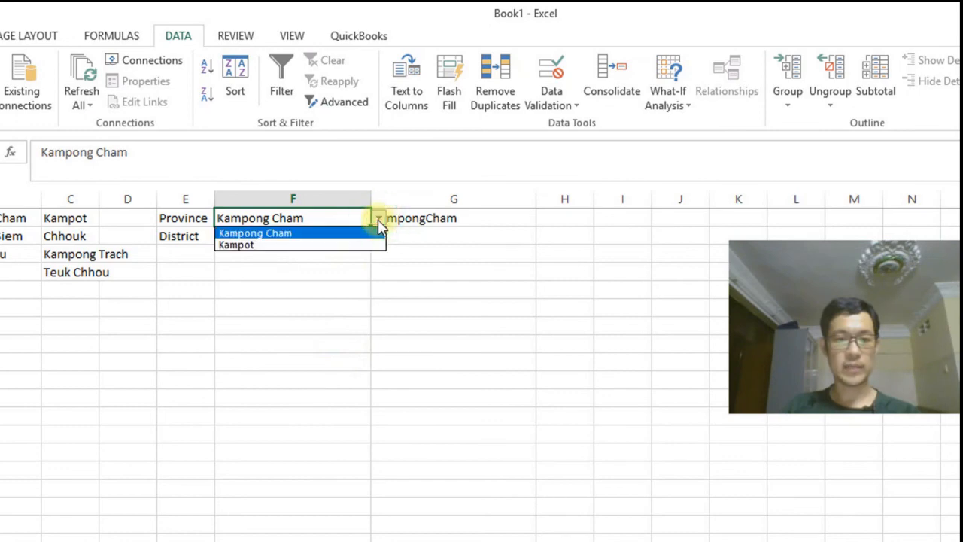
pyautogui.click(344, 245)
pyautogui.click(378, 218)
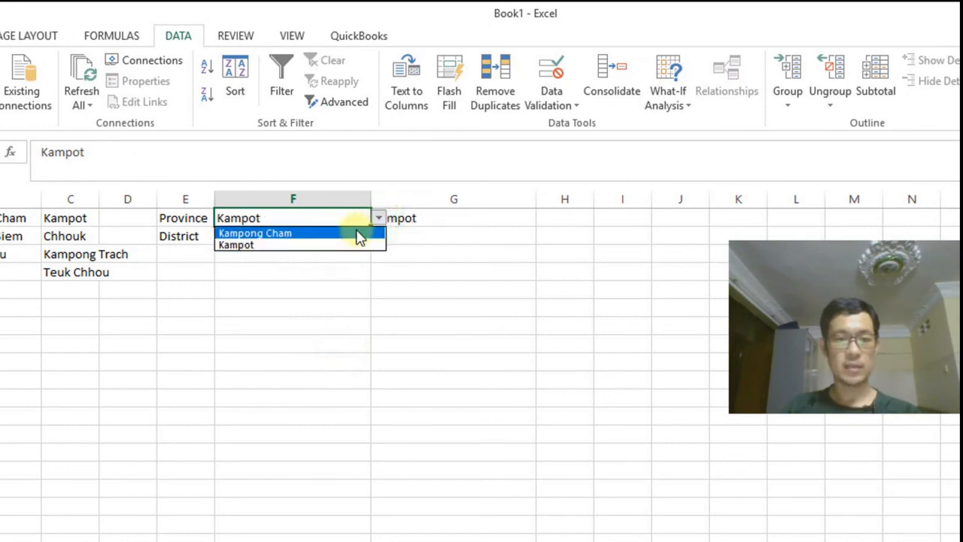
pyautogui.click(360, 234)
pyautogui.click(352, 239)
pyautogui.click(378, 236)
pyautogui.click(275, 308)
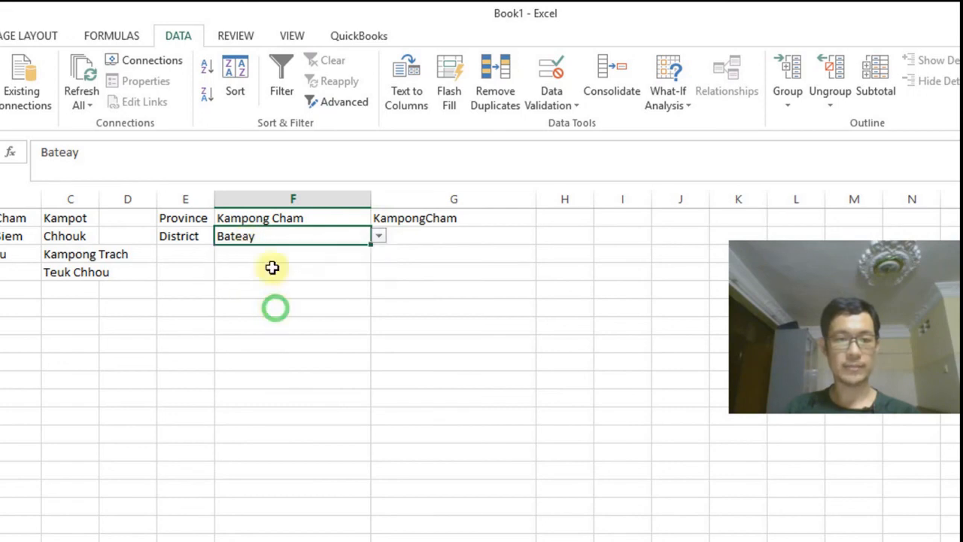
# Set the province in F1 to Kampot
pyautogui.click(310, 218)
pyautogui.click(379, 218)
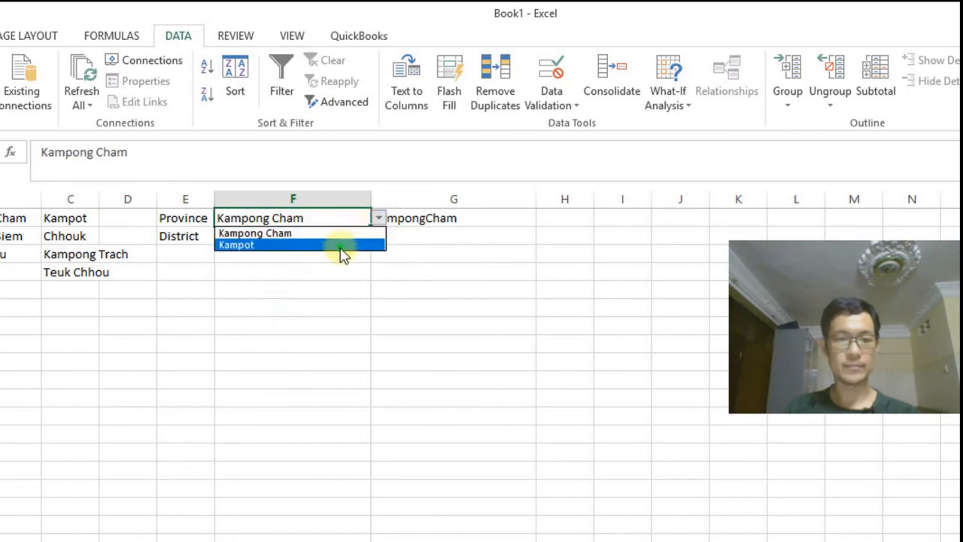
pyautogui.click(340, 246)
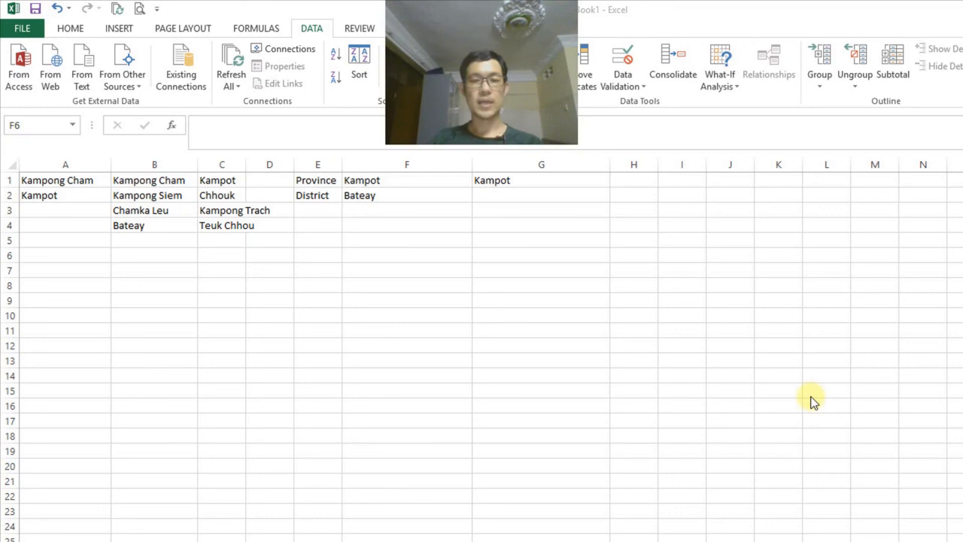